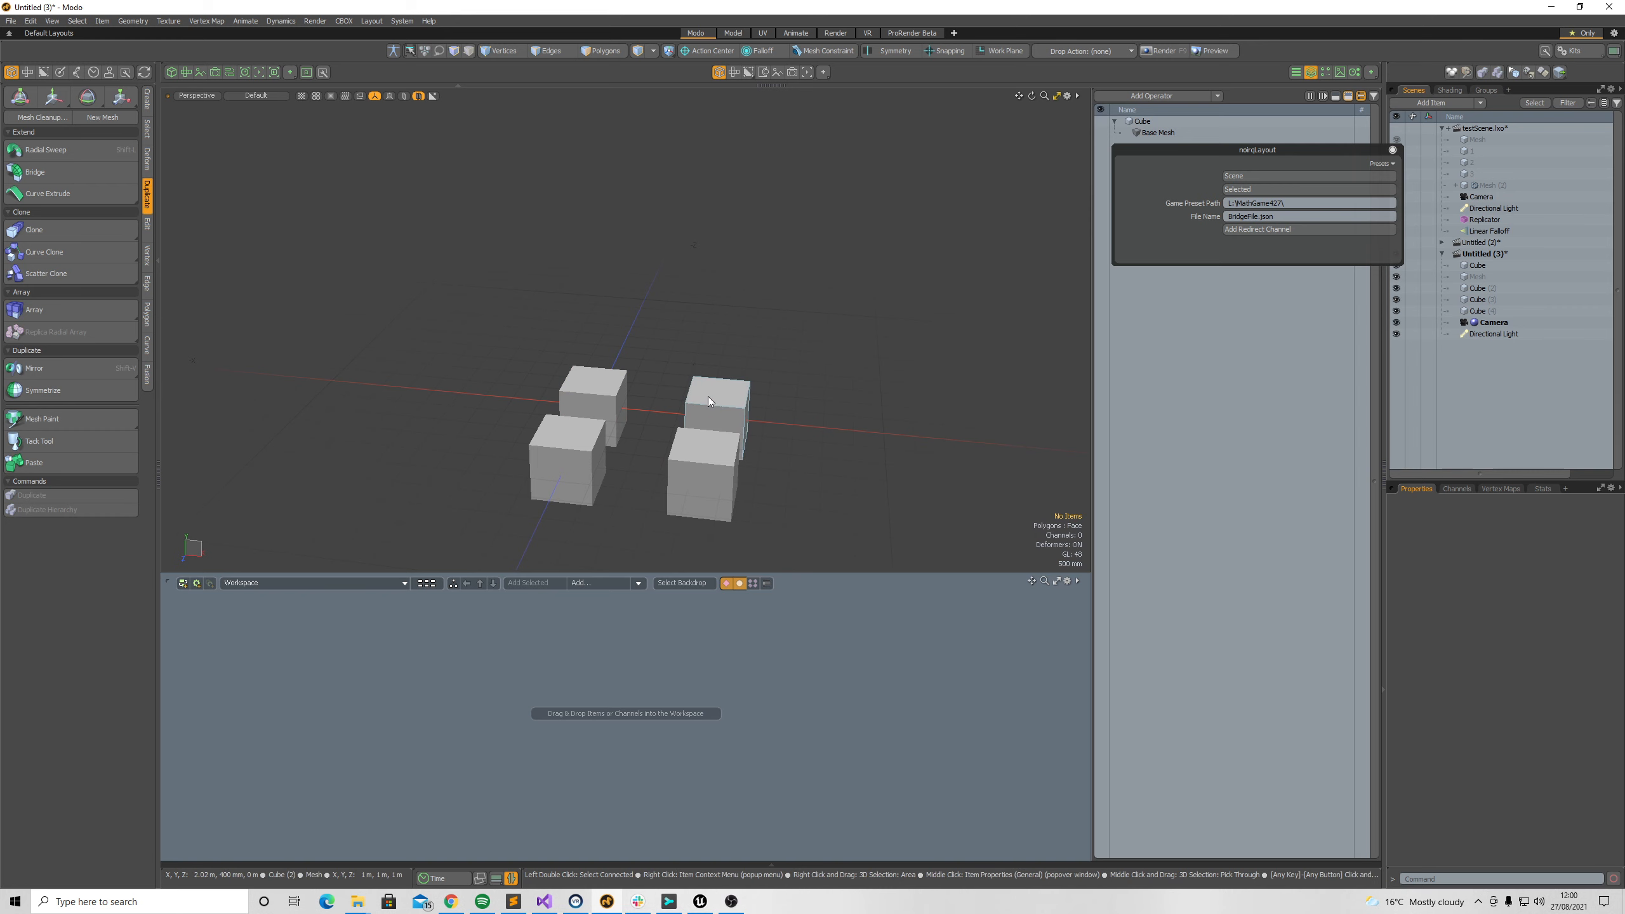
Select all four cubes of the Untitled (3) scene in the 3D view.
click(708, 396)
click(593, 393)
shift+click(576, 437)
shift+click(691, 457)
shift+click(717, 400)
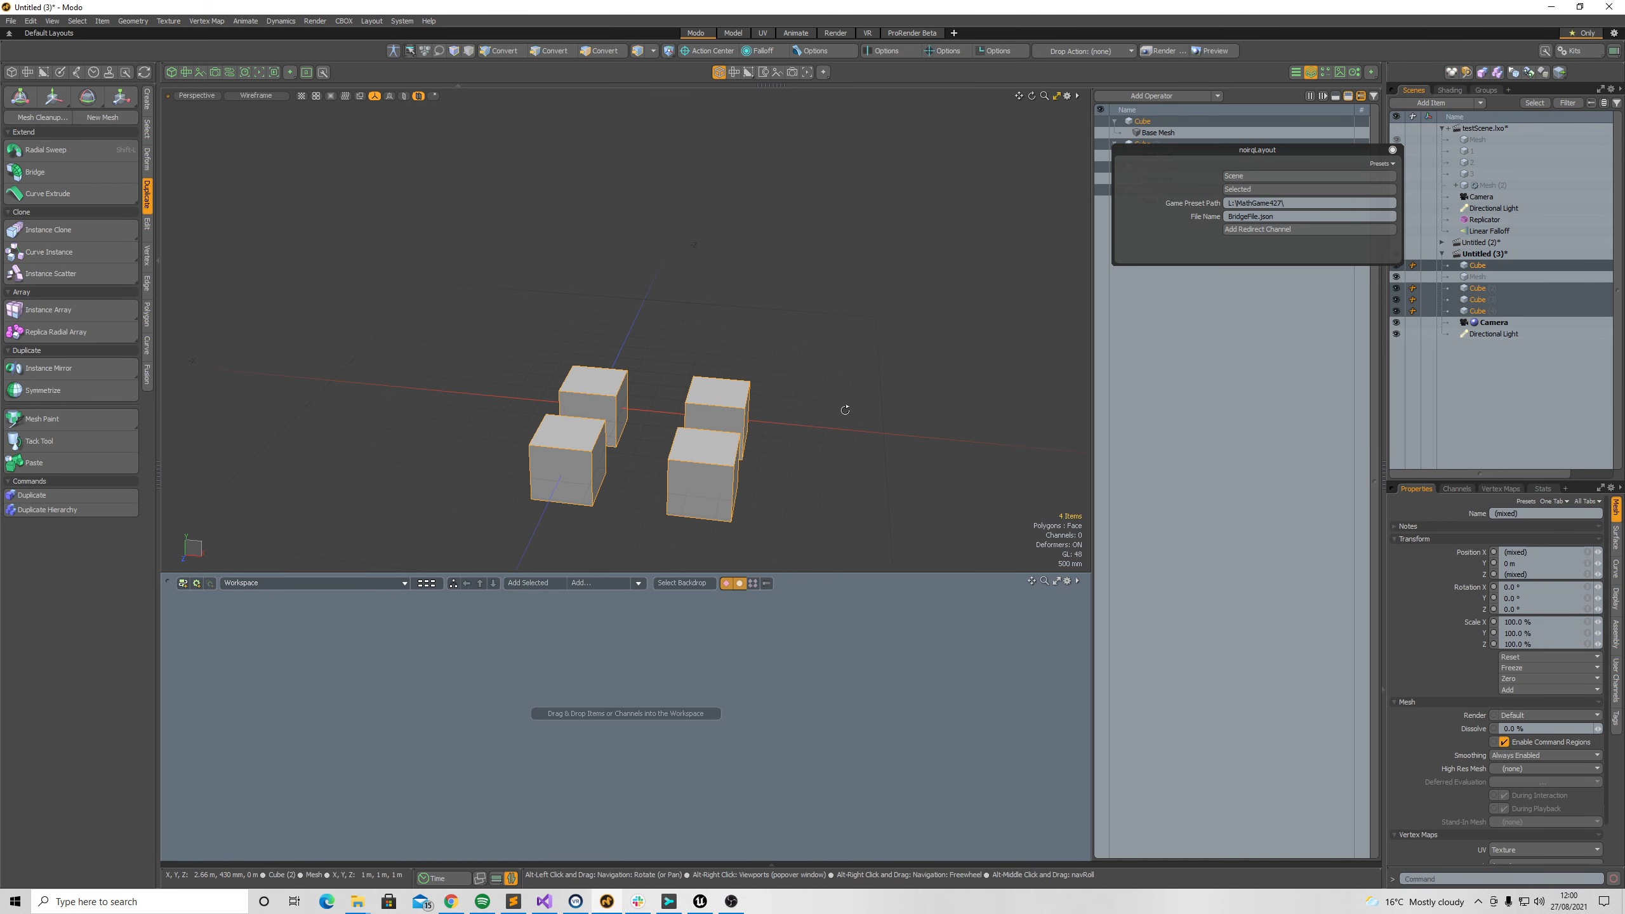
alt+drag(717, 400, 600, 397)
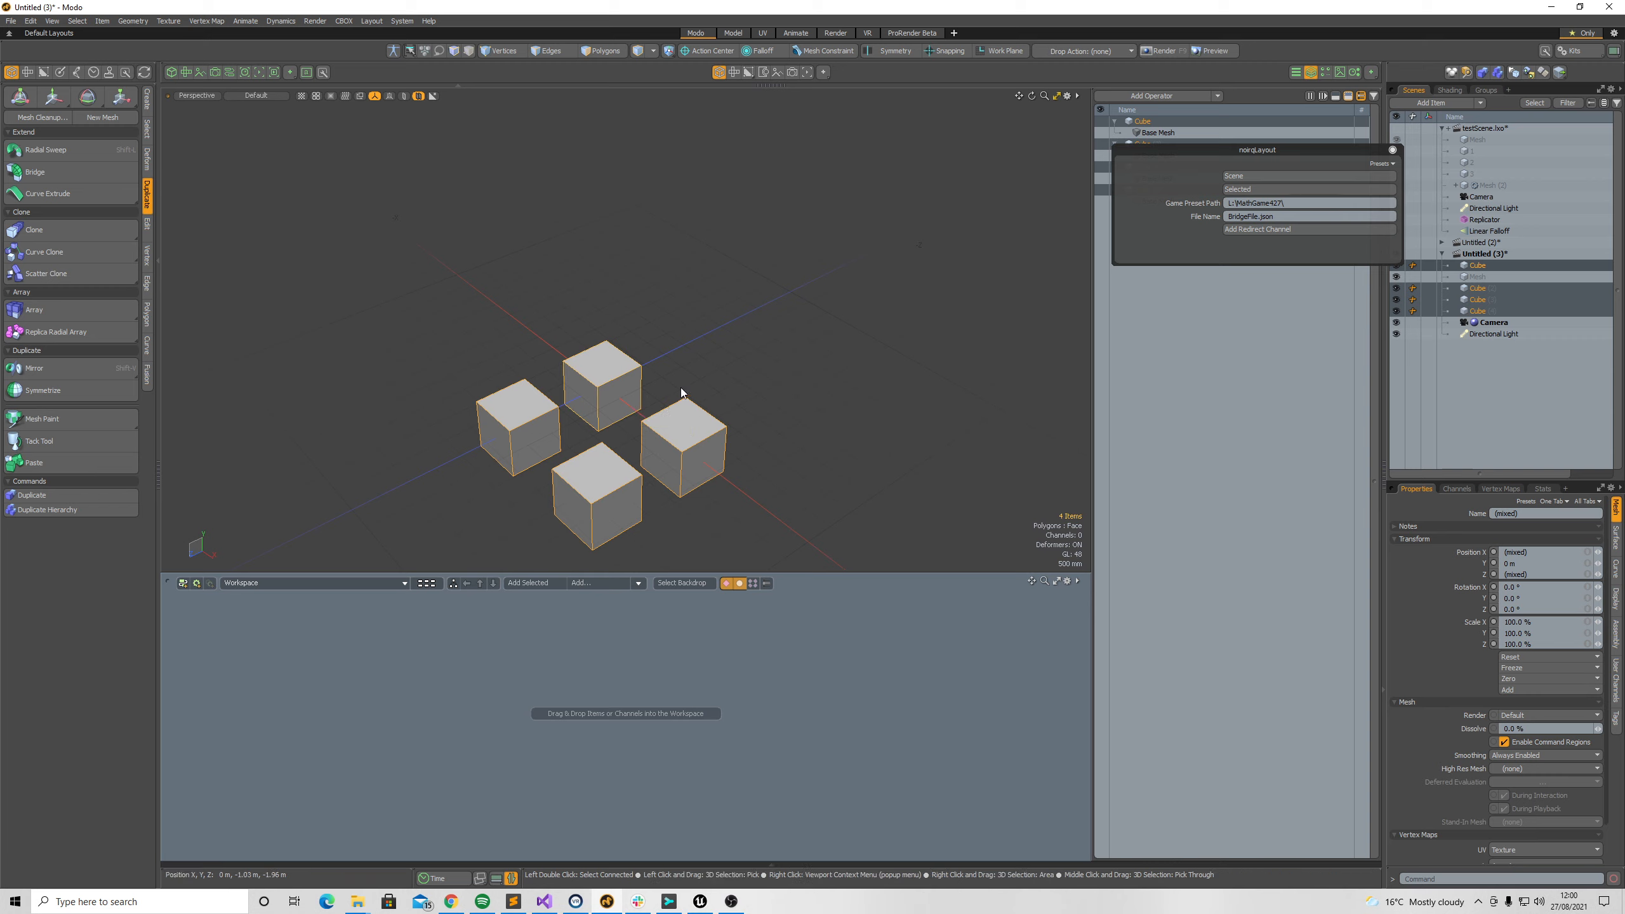
alt+drag(632, 428, 701, 411)
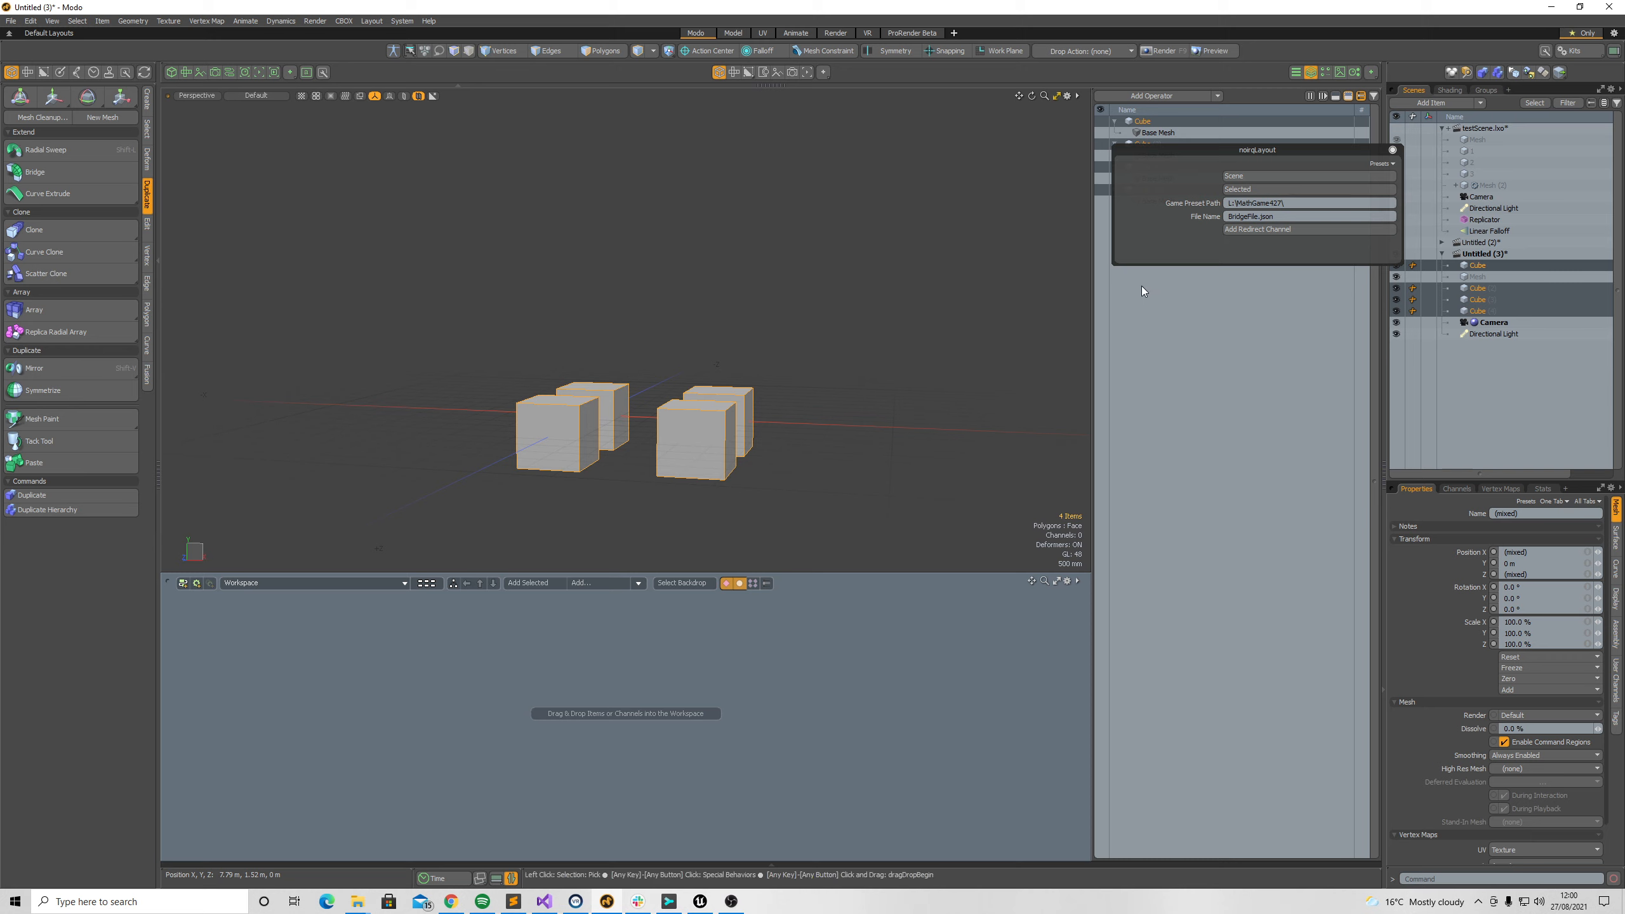
Start adding a redirect channel to the selected cubes, and copy the GizmoBP blueprint's reference in Unreal Engine.
click(1217, 230)
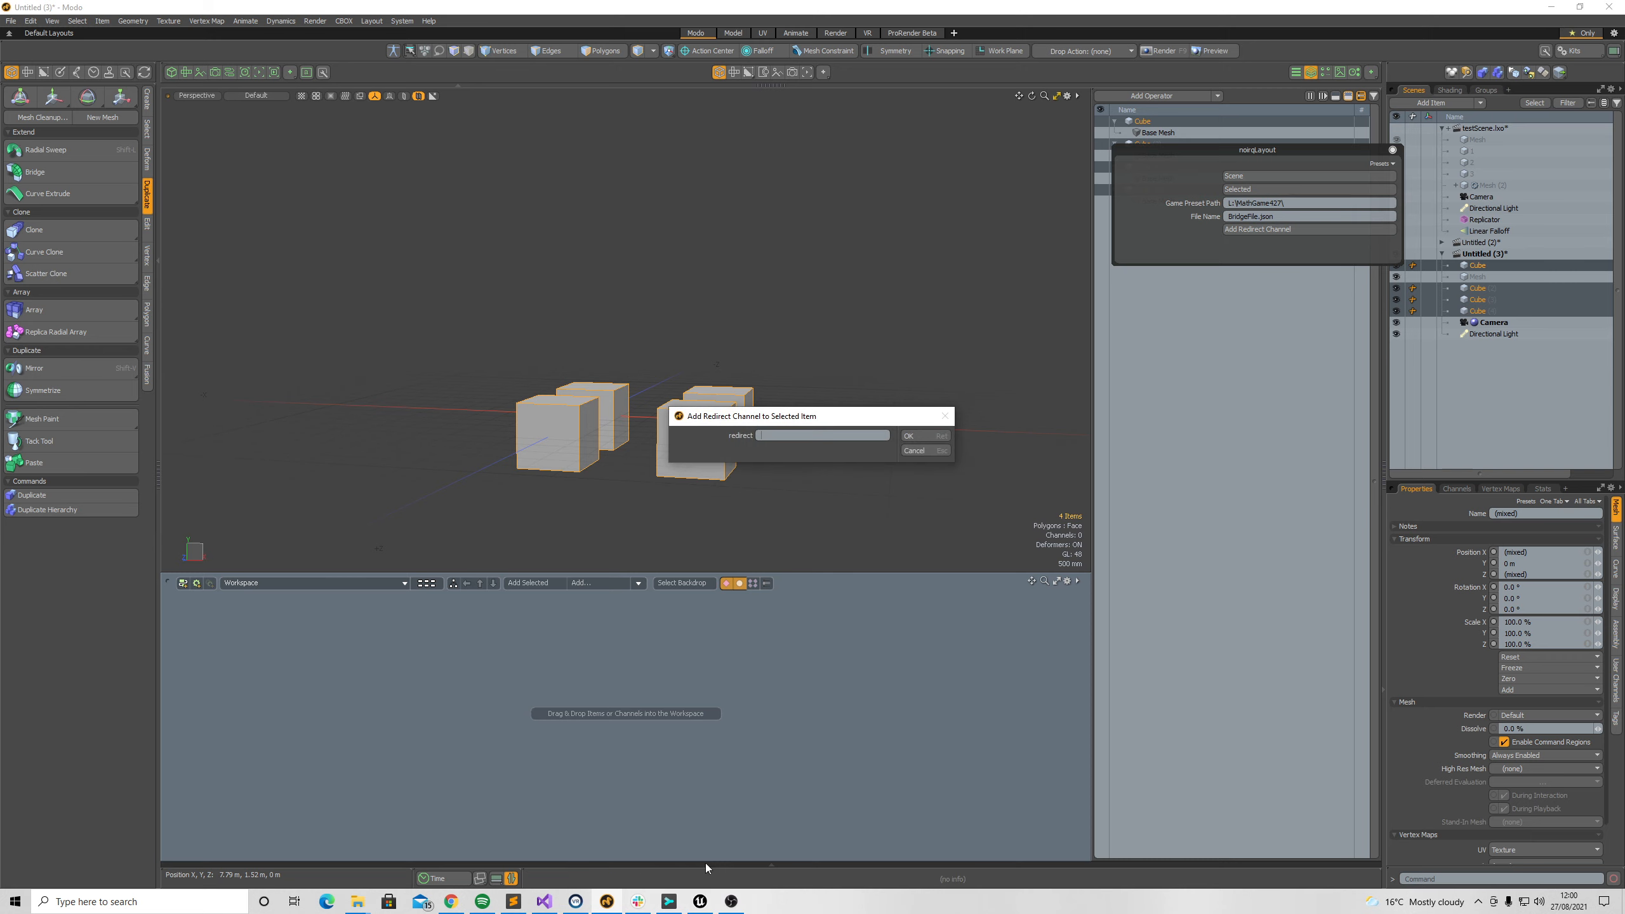
click(701, 902)
right_click(93, 676)
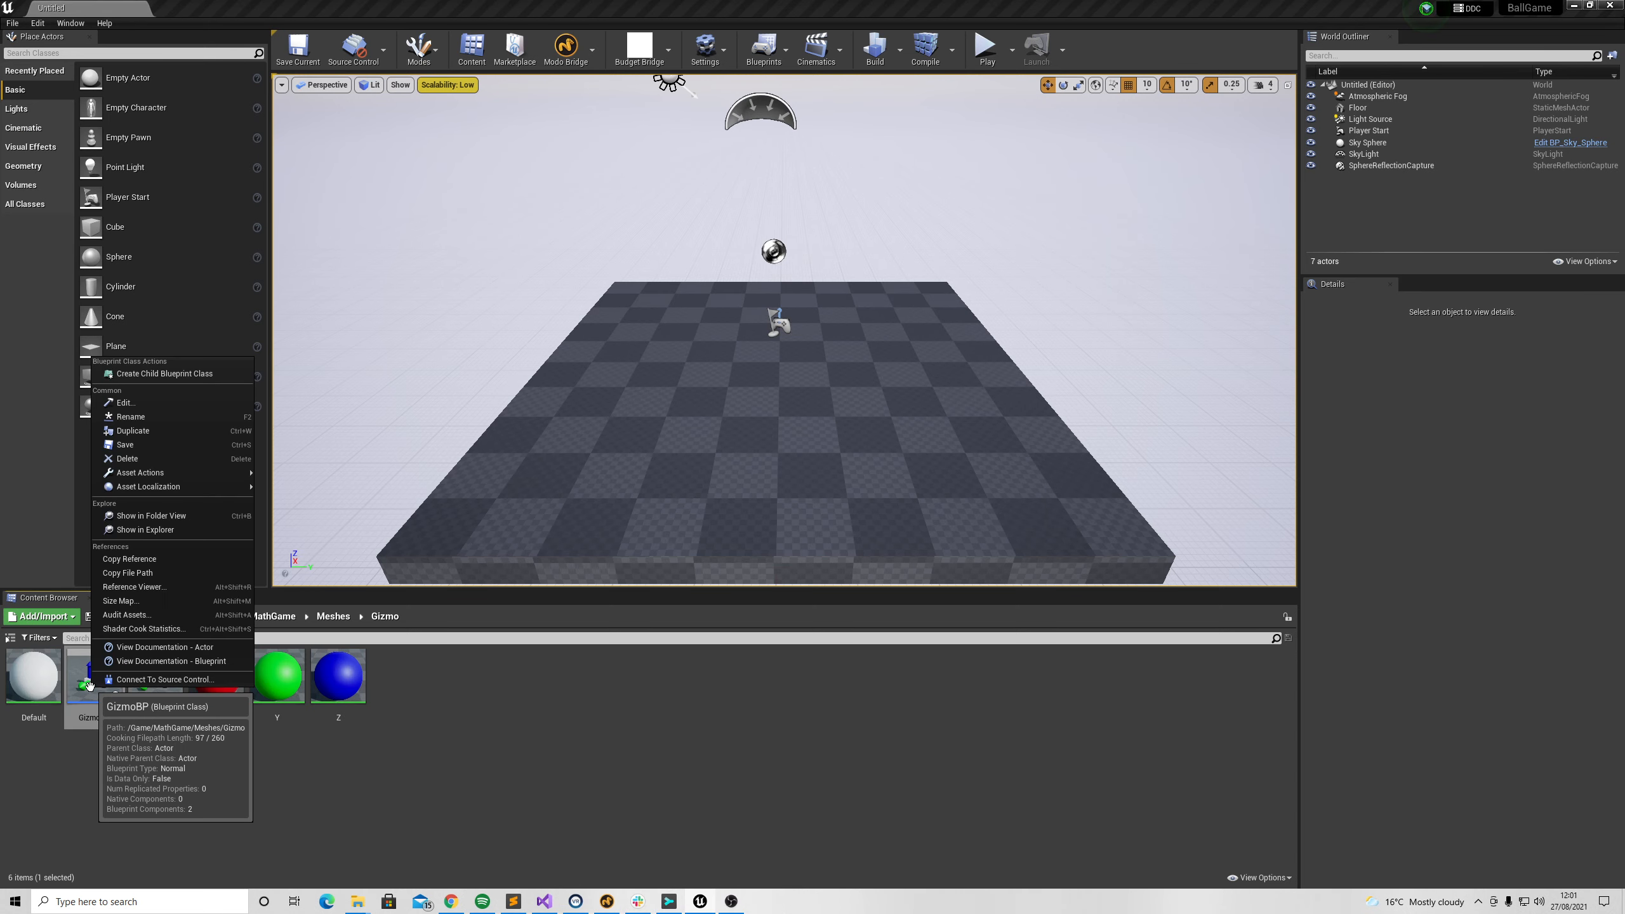
click(155, 560)
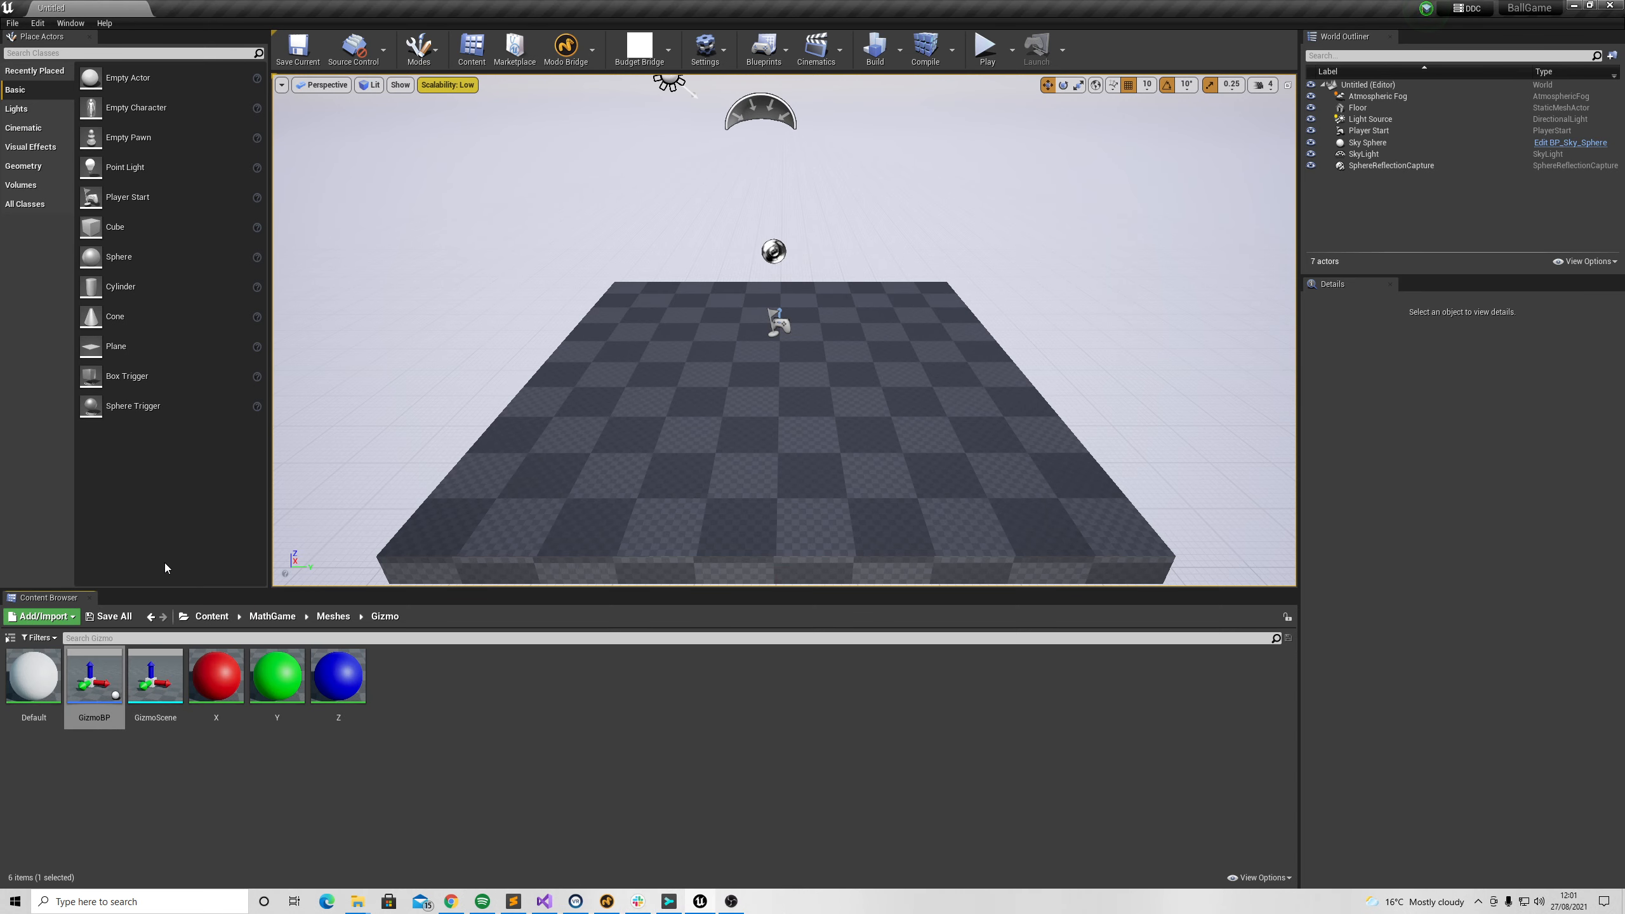
Switch back to Modo and add the redirect channel to the four cubes using the copied GizmoBP reference.
click(608, 901)
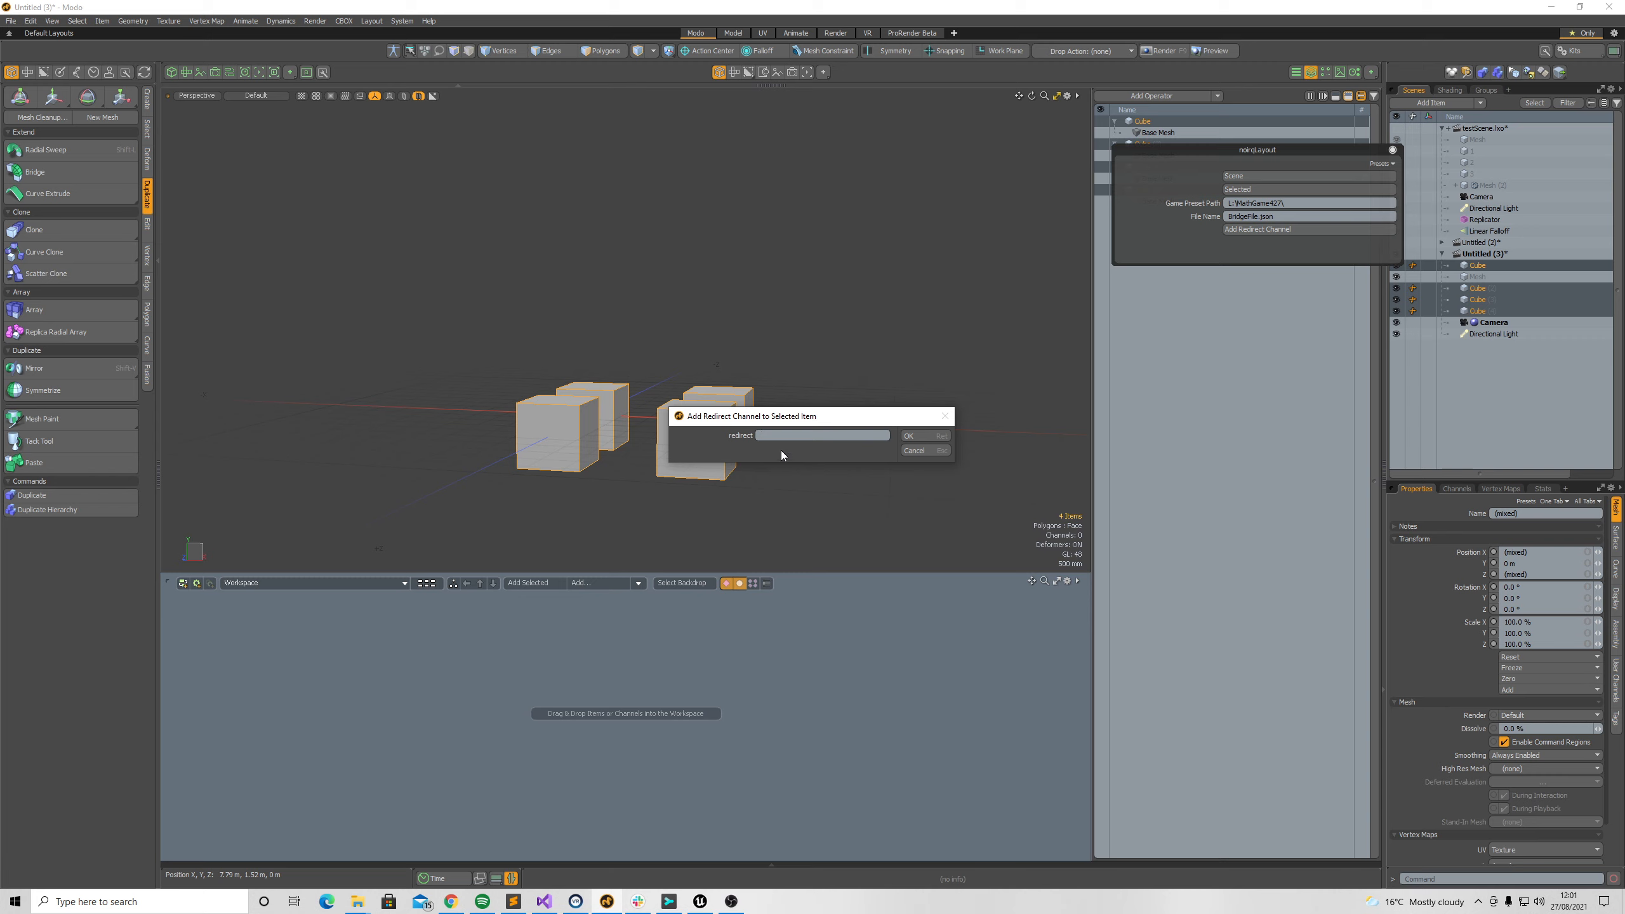
key(ctrl+v)
click(909, 435)
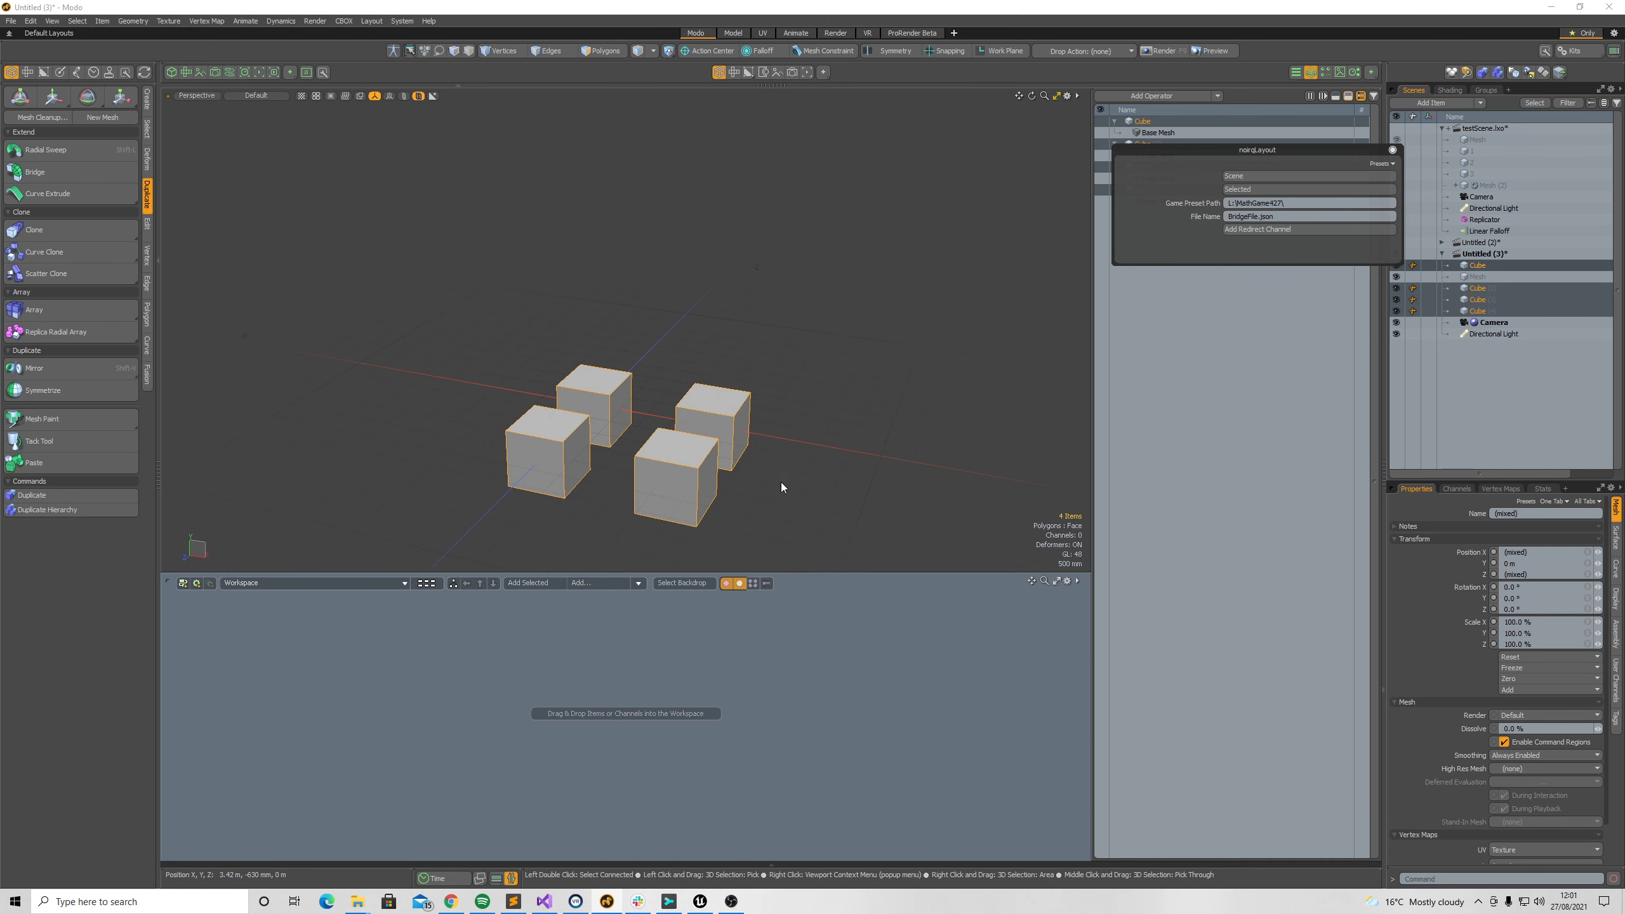
Bring the cubes into the Unreal Engine level as GizmoBP actors and inspect them from several angles.
click(700, 901)
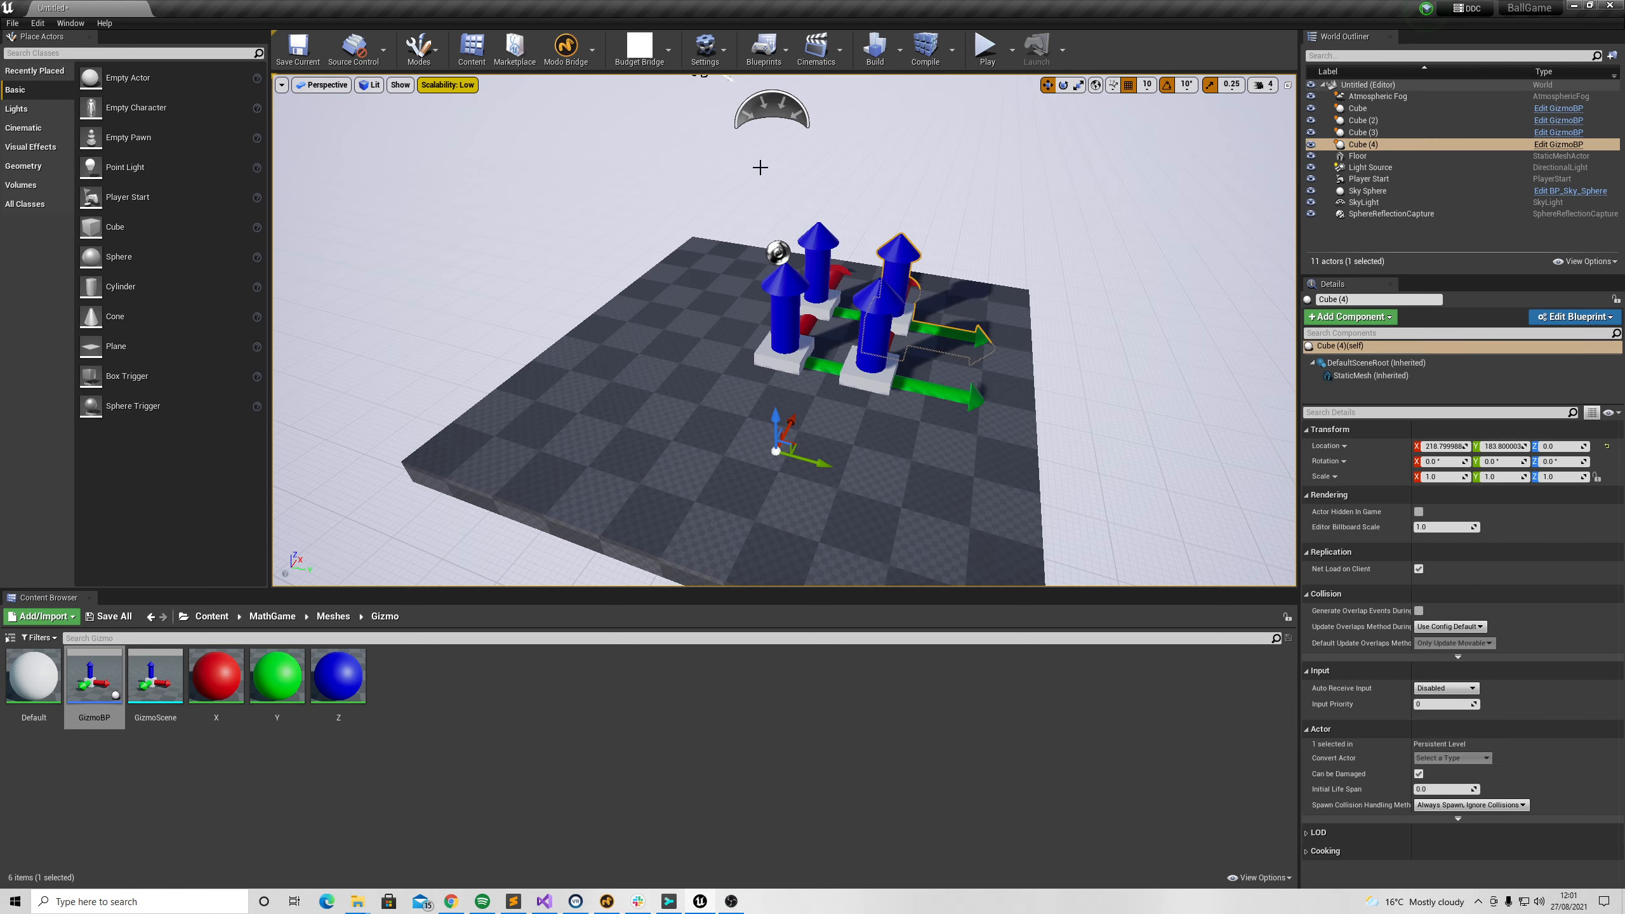
alt+drag(760, 167, 575, 170)
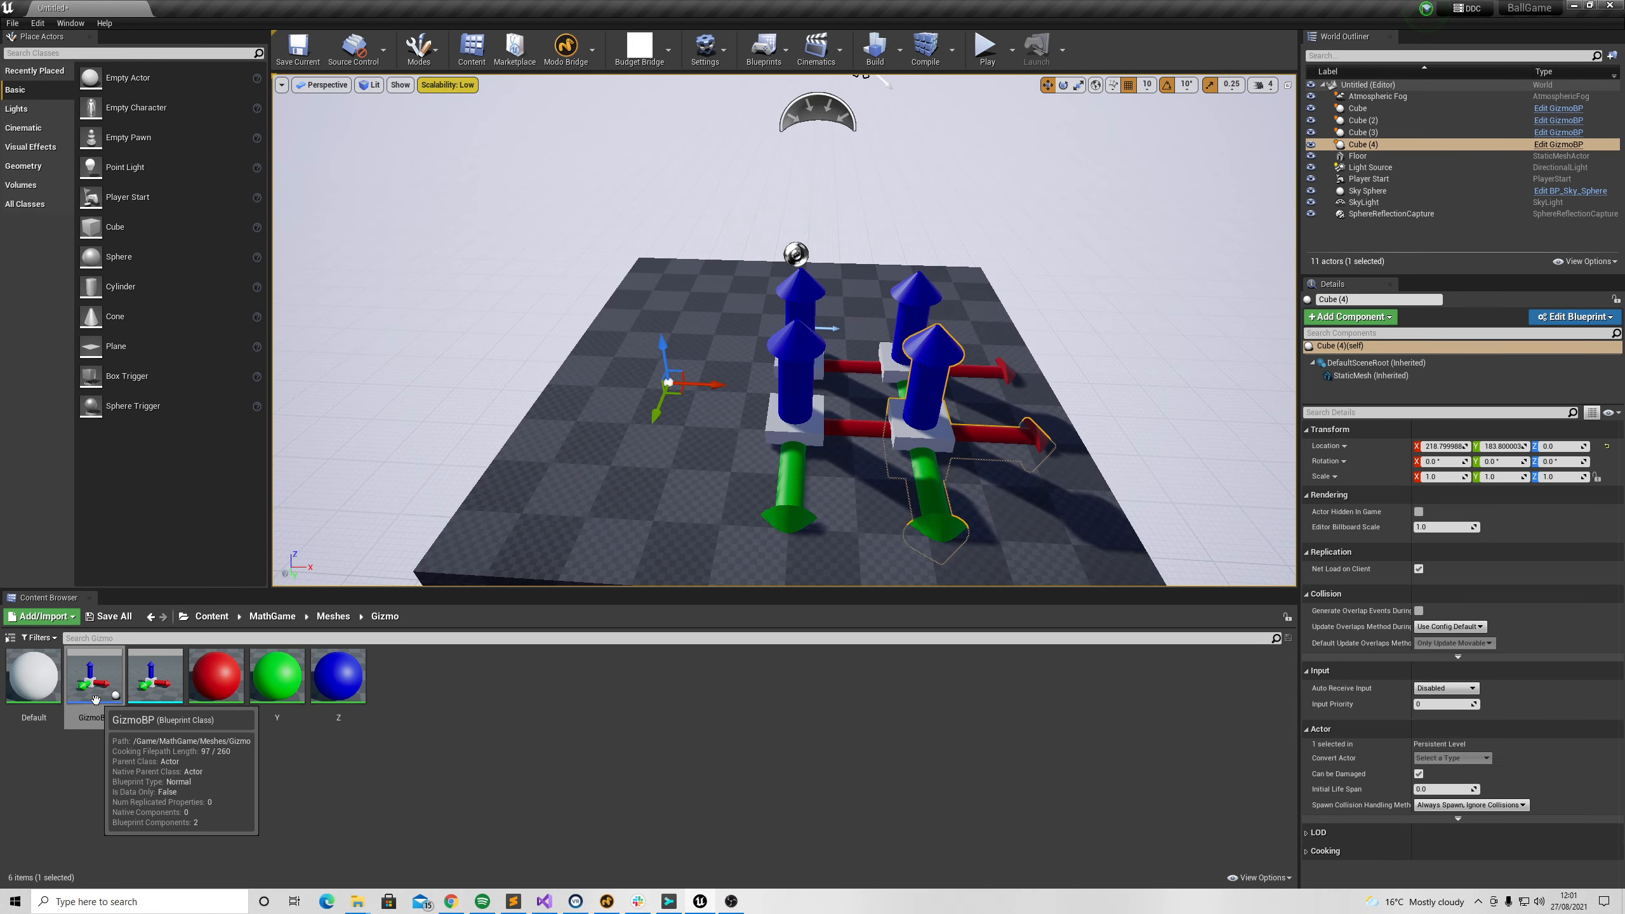
alt+drag(844, 400, 771, 356)
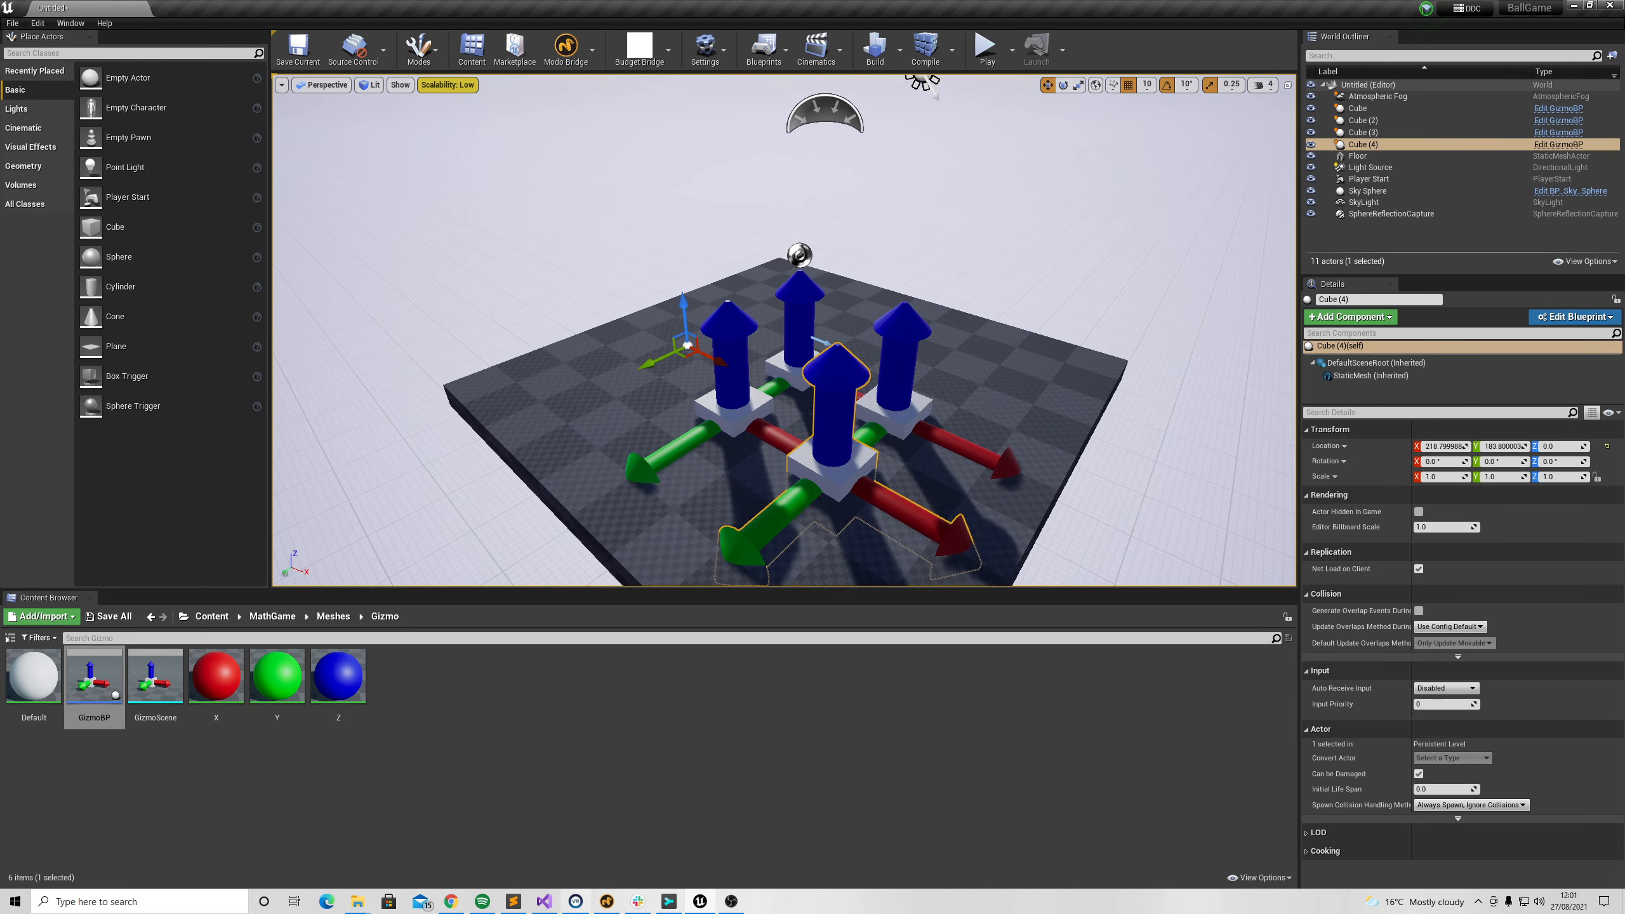
Switch to Modo and move the back cube up and away from the others, to about X 3.27 m, Y 4.23 m.
click(605, 897)
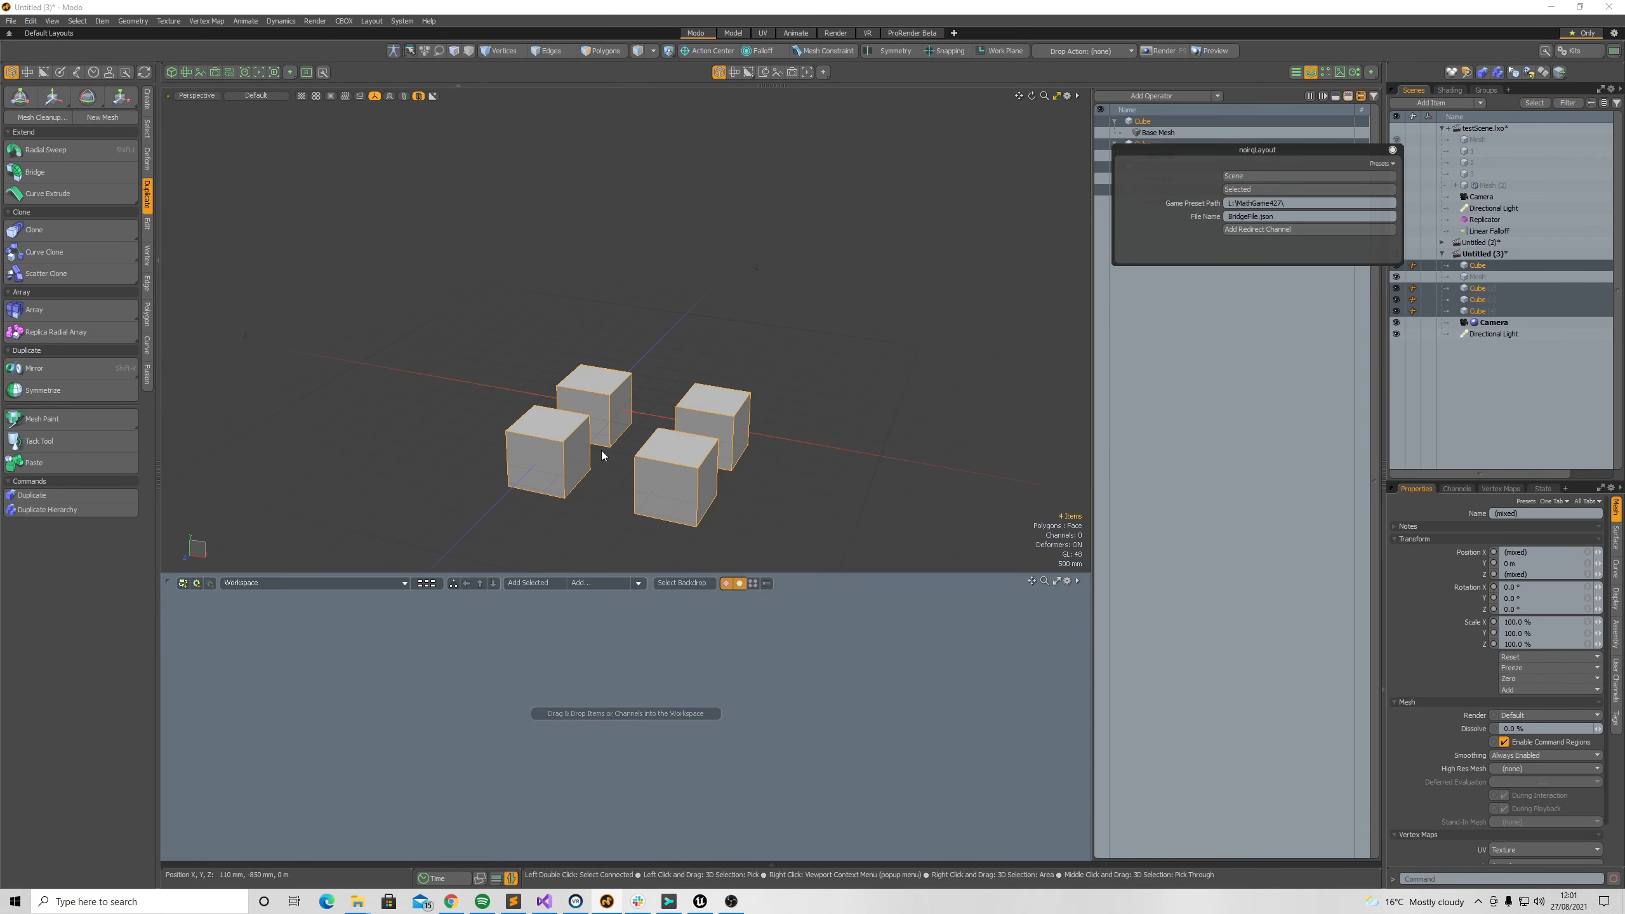
click(651, 374)
click(608, 386)
key(w)
drag(640, 370, 1081, 83)
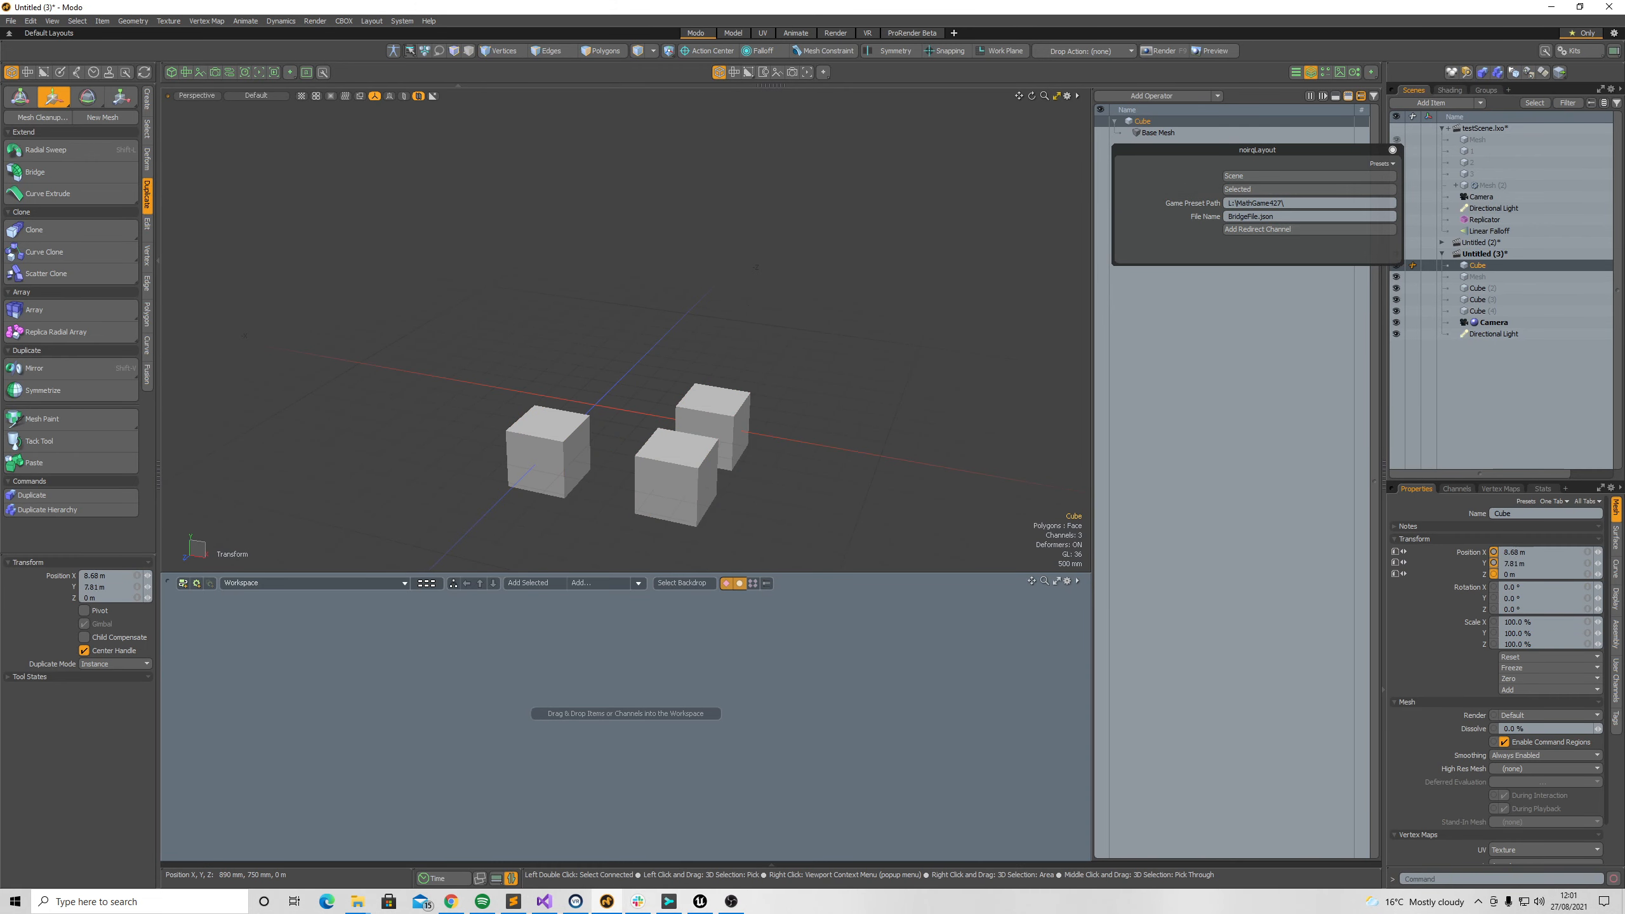
drag(969, 12, 841, 153)
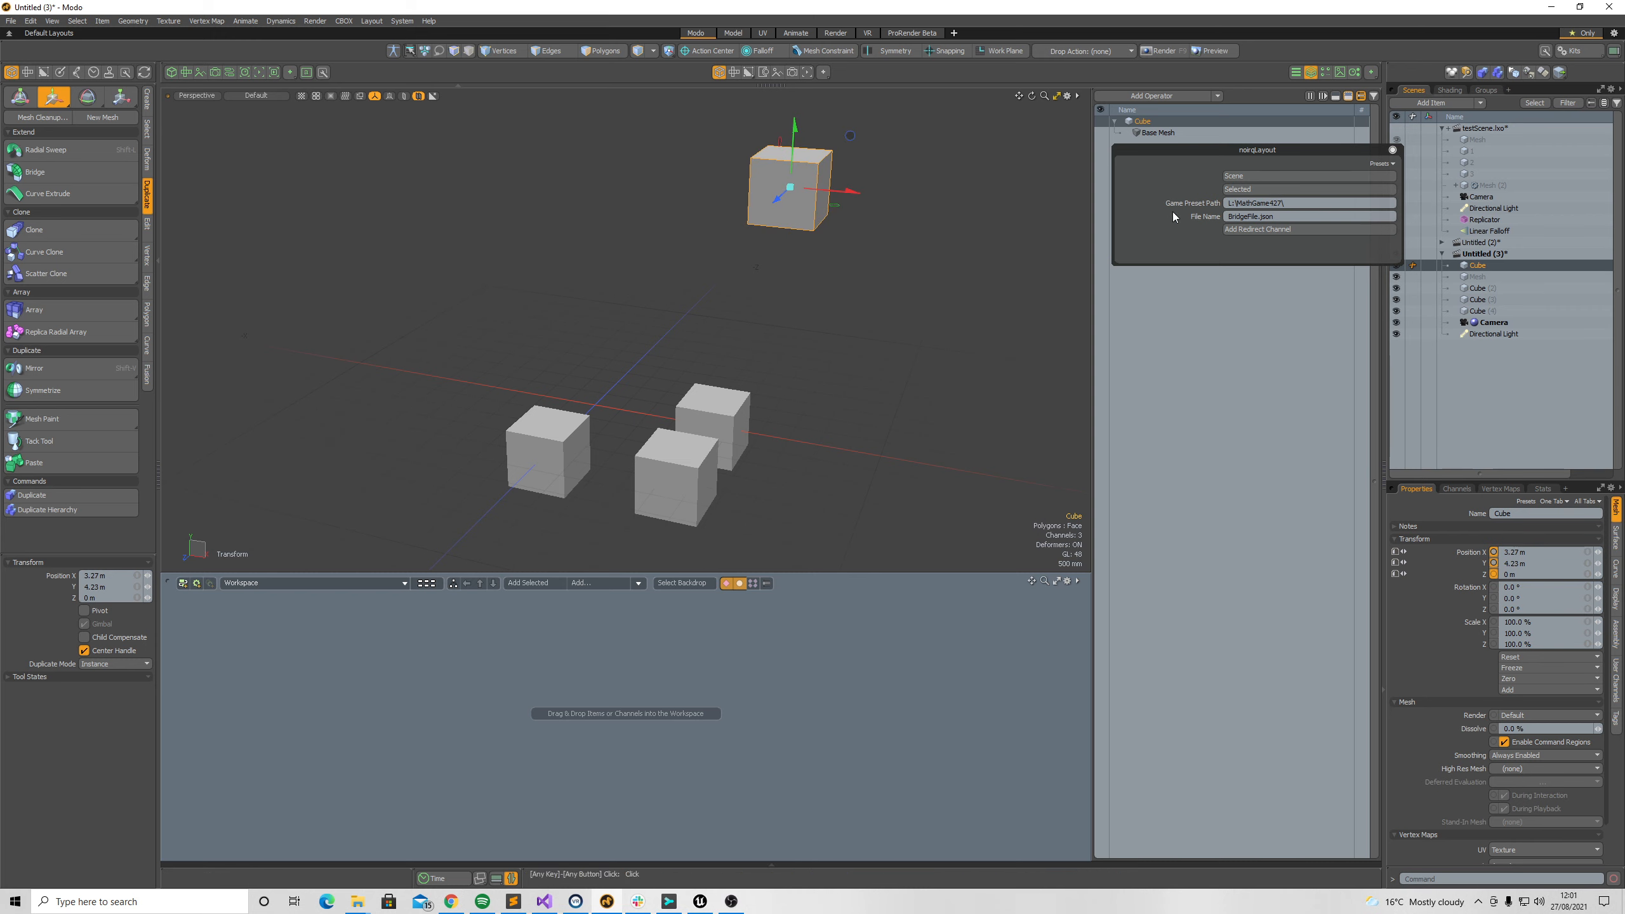
Add the three other cubes to the selection and export the selected items to BridgeFile.json.
key(q)
shift+click(740, 421)
shift+click(654, 476)
shift+click(567, 456)
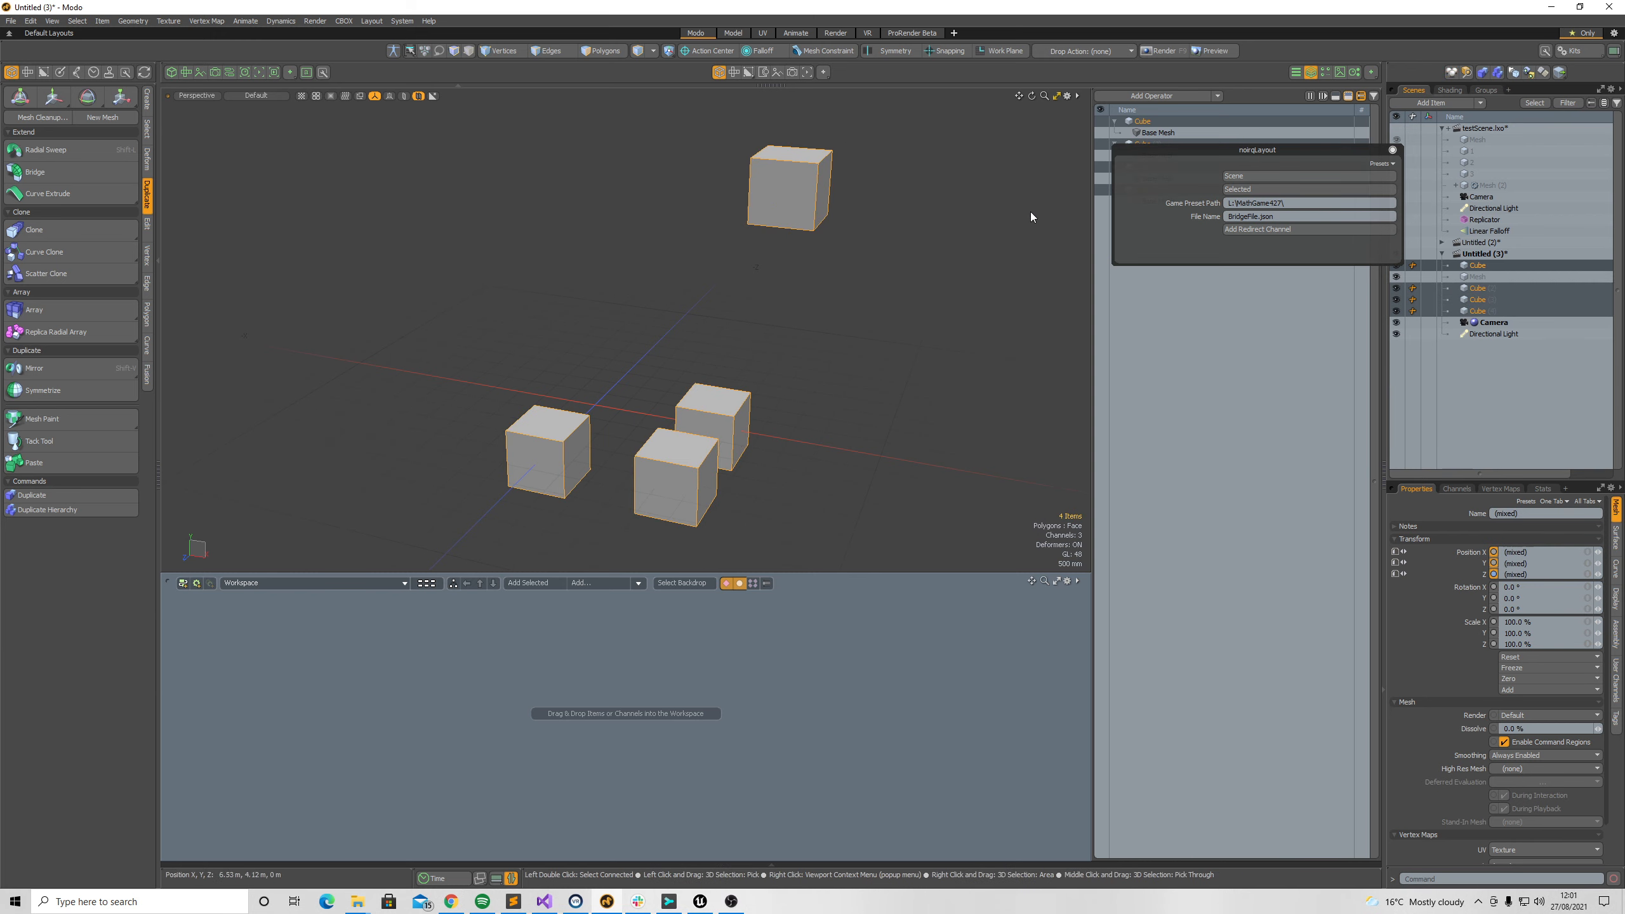
click(1251, 194)
Switch to Unreal Engine and update the level from the exported file with Budget Bridge.
click(700, 901)
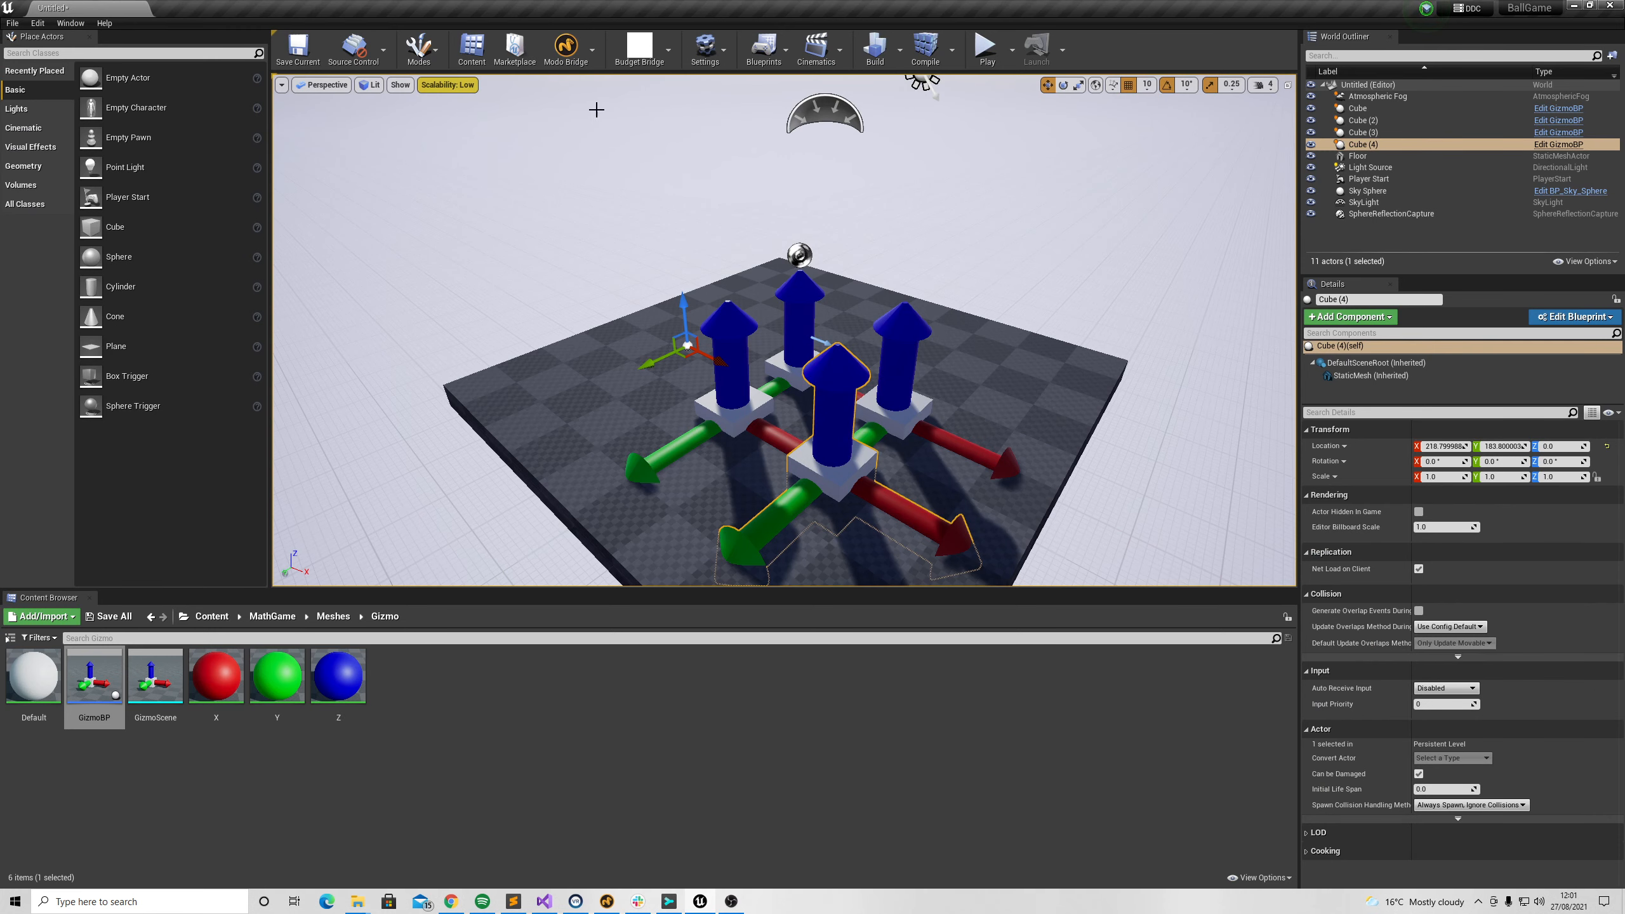
click(639, 50)
click(652, 86)
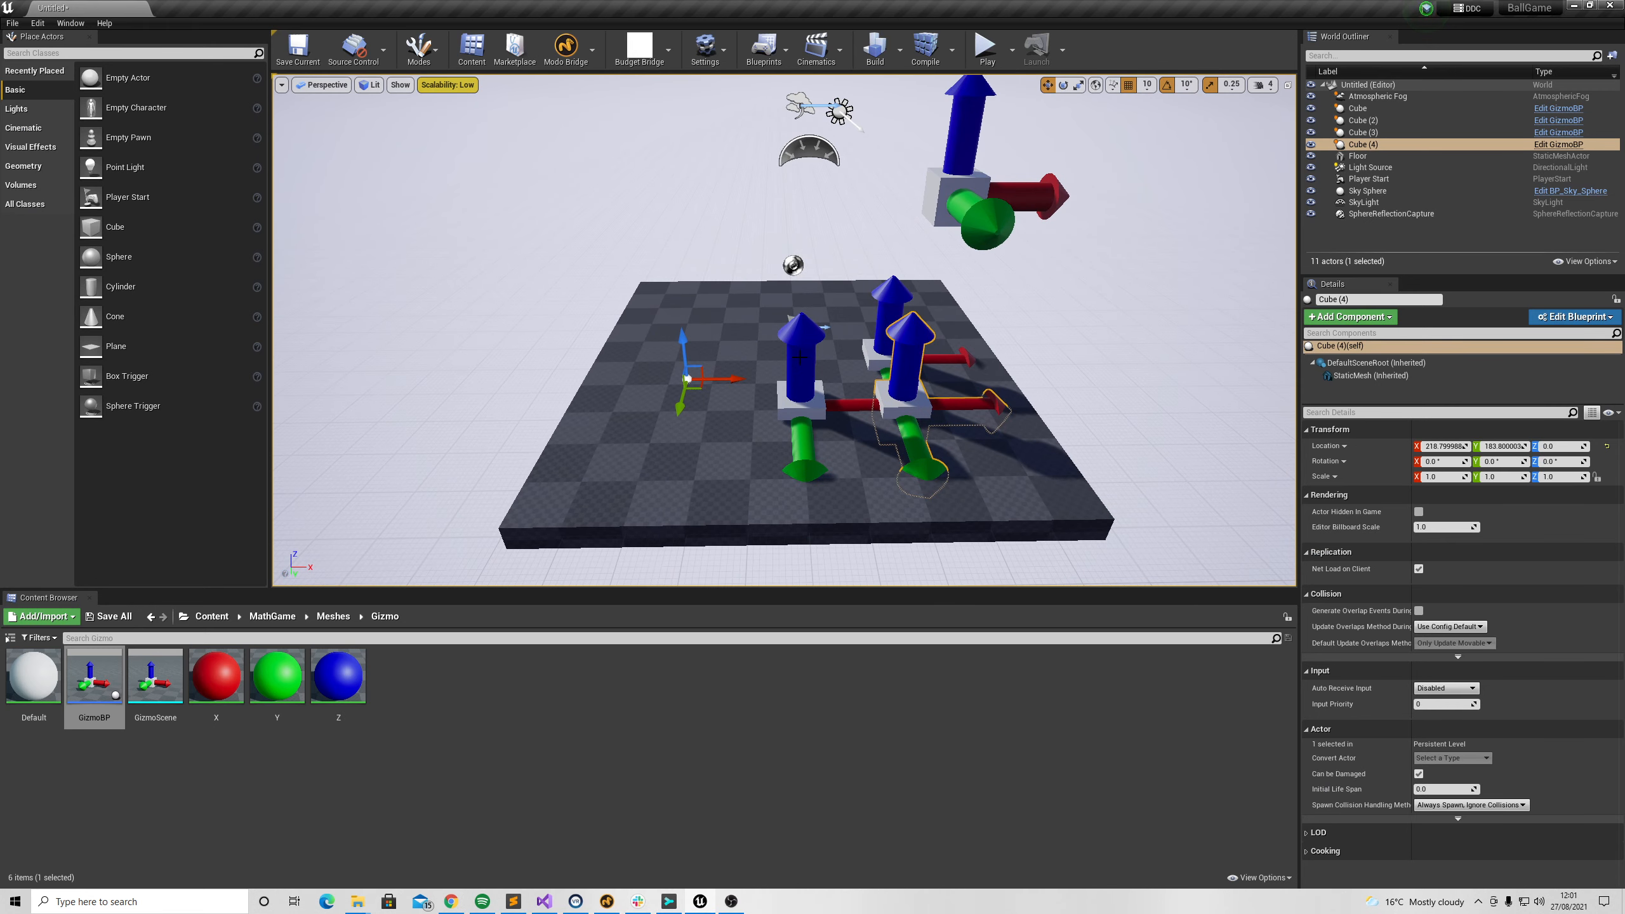
Switch to Modo, close the Untitled (3) scene and select the Replicator in testScene.lxo.
click(626, 898)
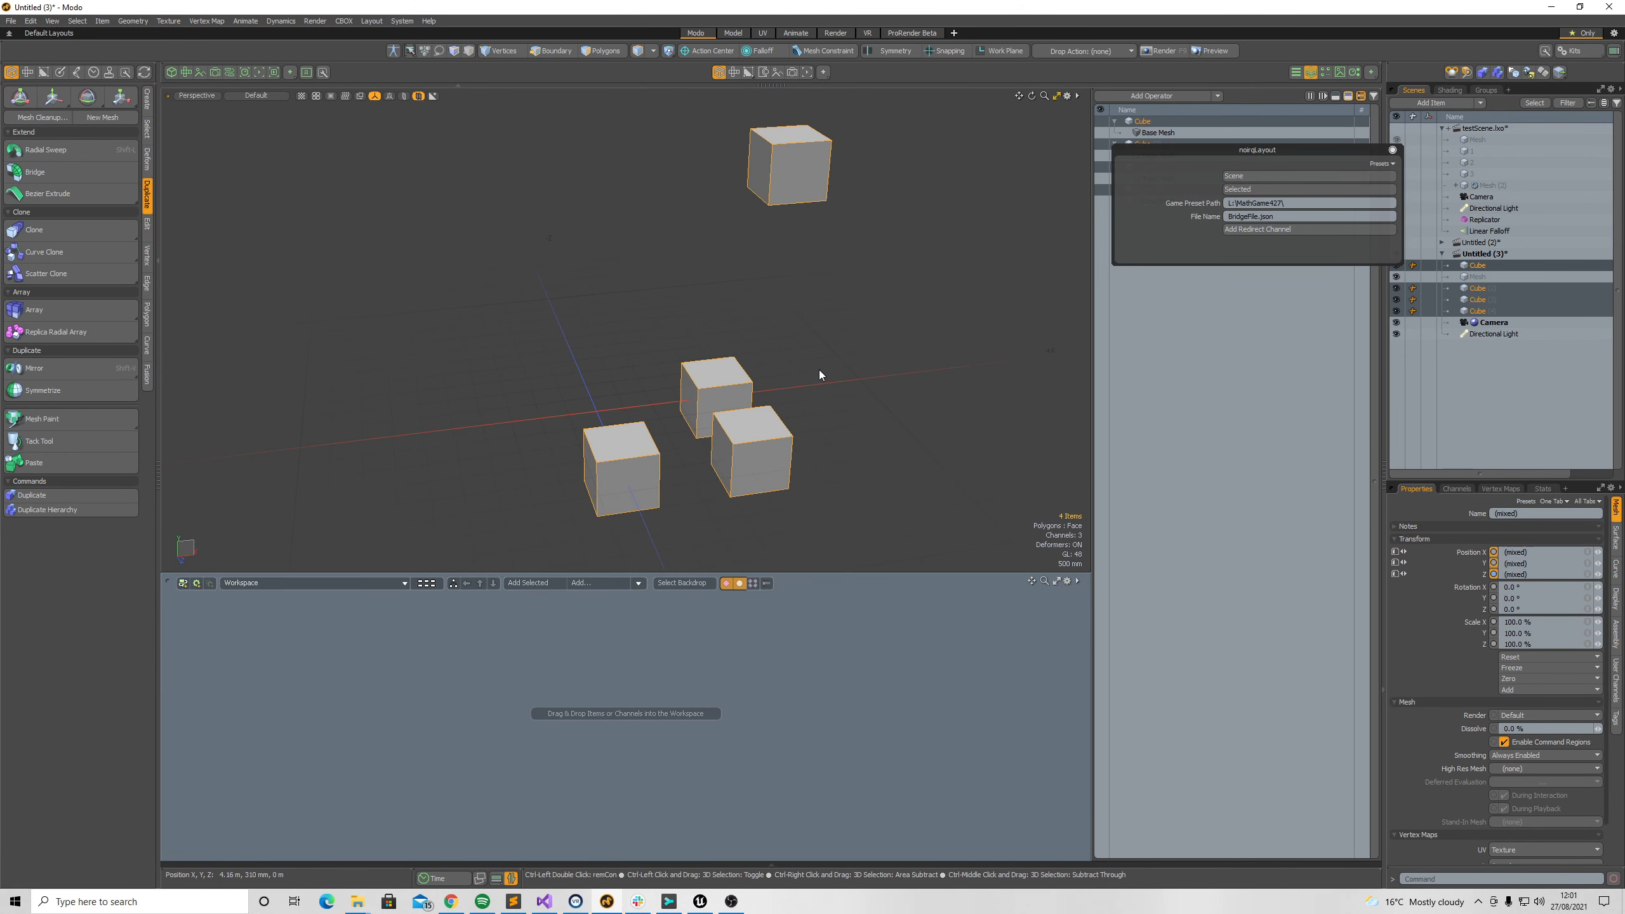
click(905, 444)
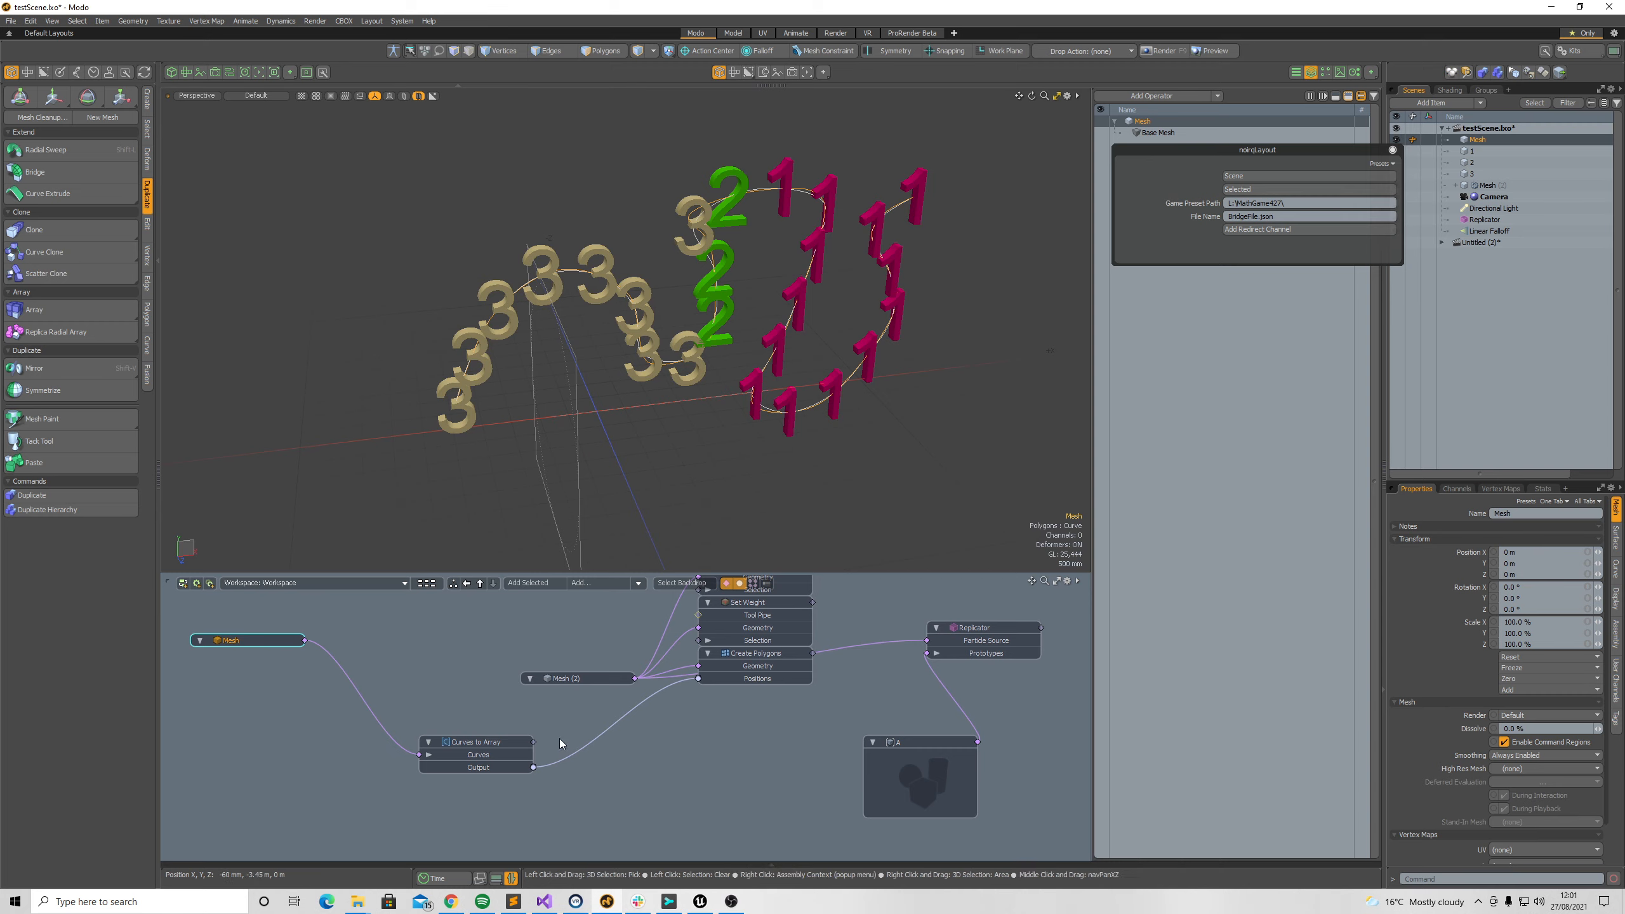
mouse_move(704, 450)
alt+mouse_down()
mouse_move(685, 417)
mouse_move(711, 420)
alt+mouse_up()
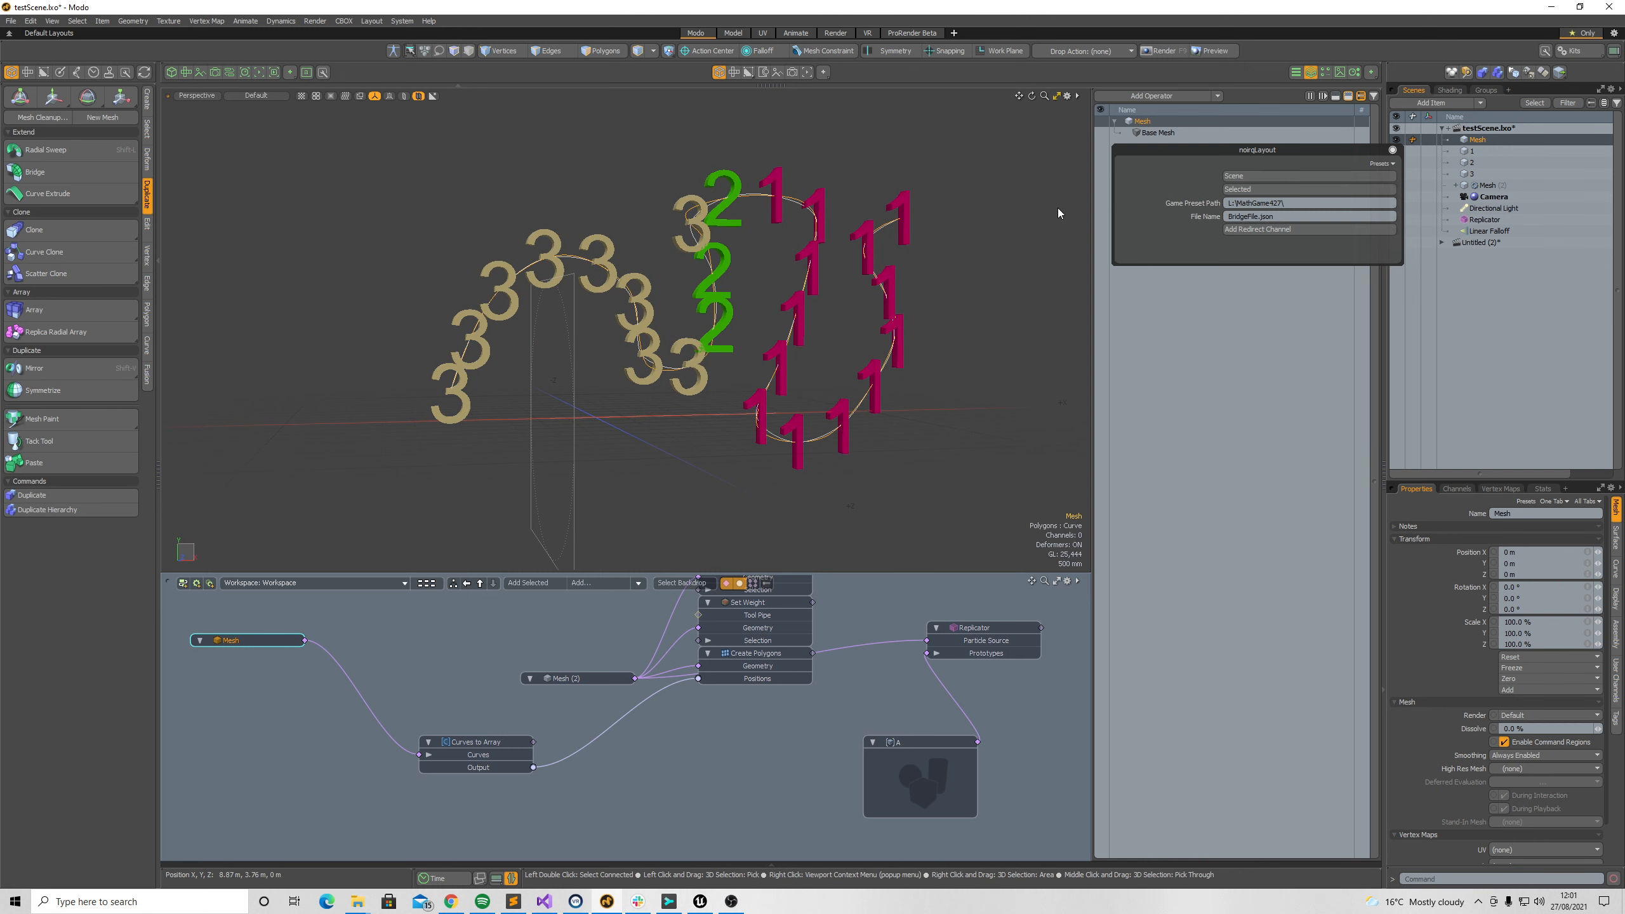
click(1483, 219)
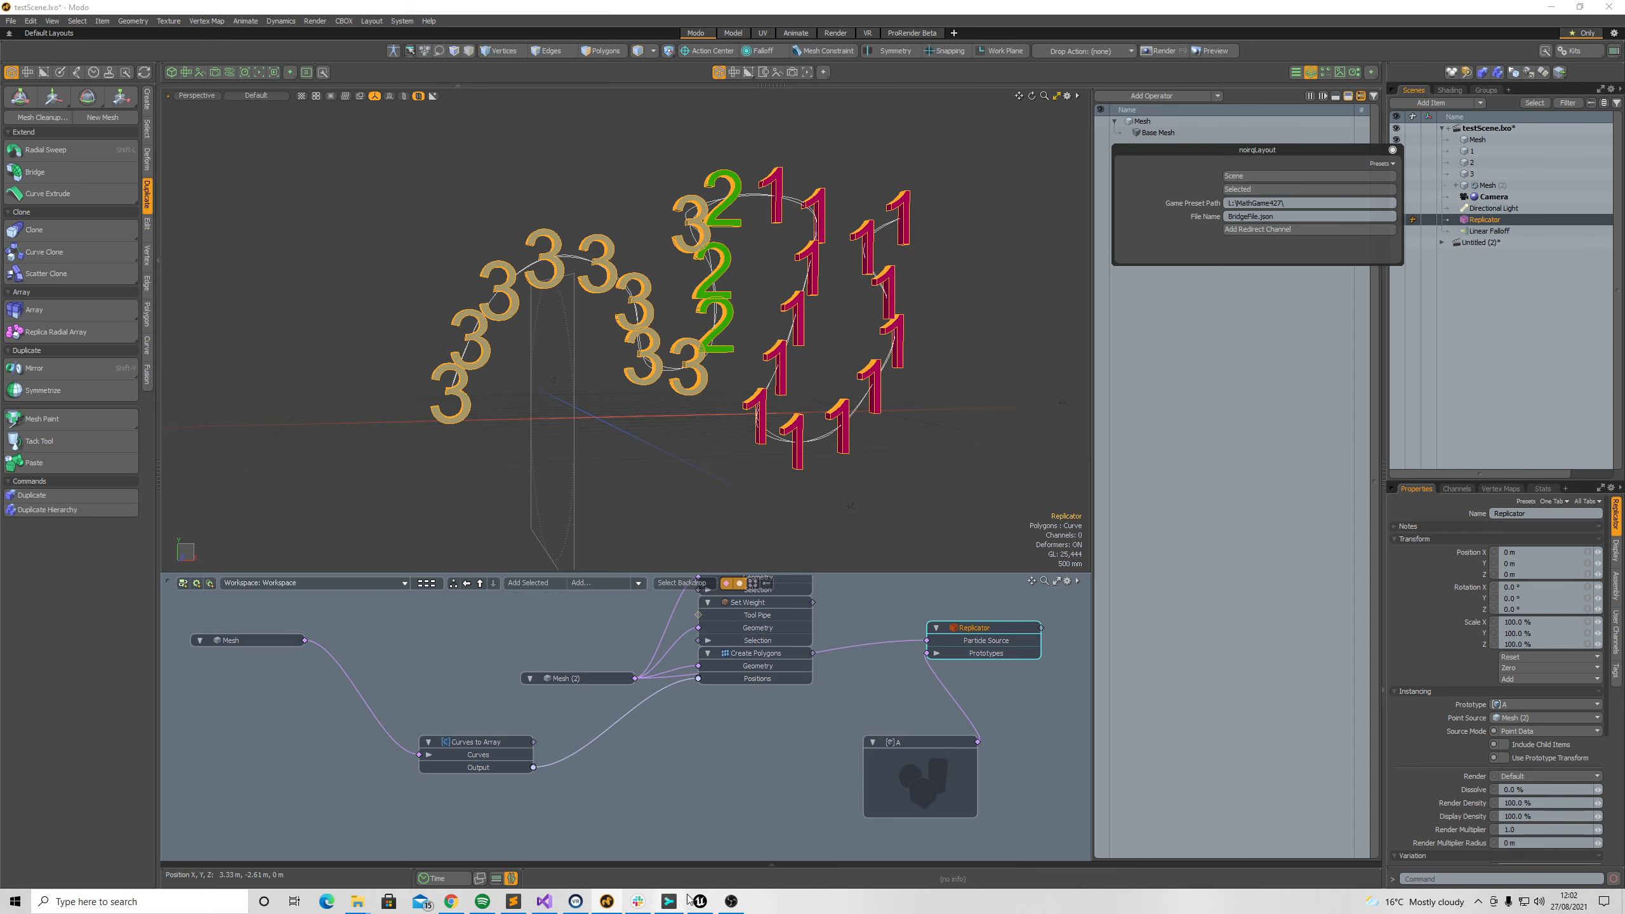
Switch to Unreal Engine and copy the reference of the 8Test blueprint from the Meshes/Digits folder.
click(700, 901)
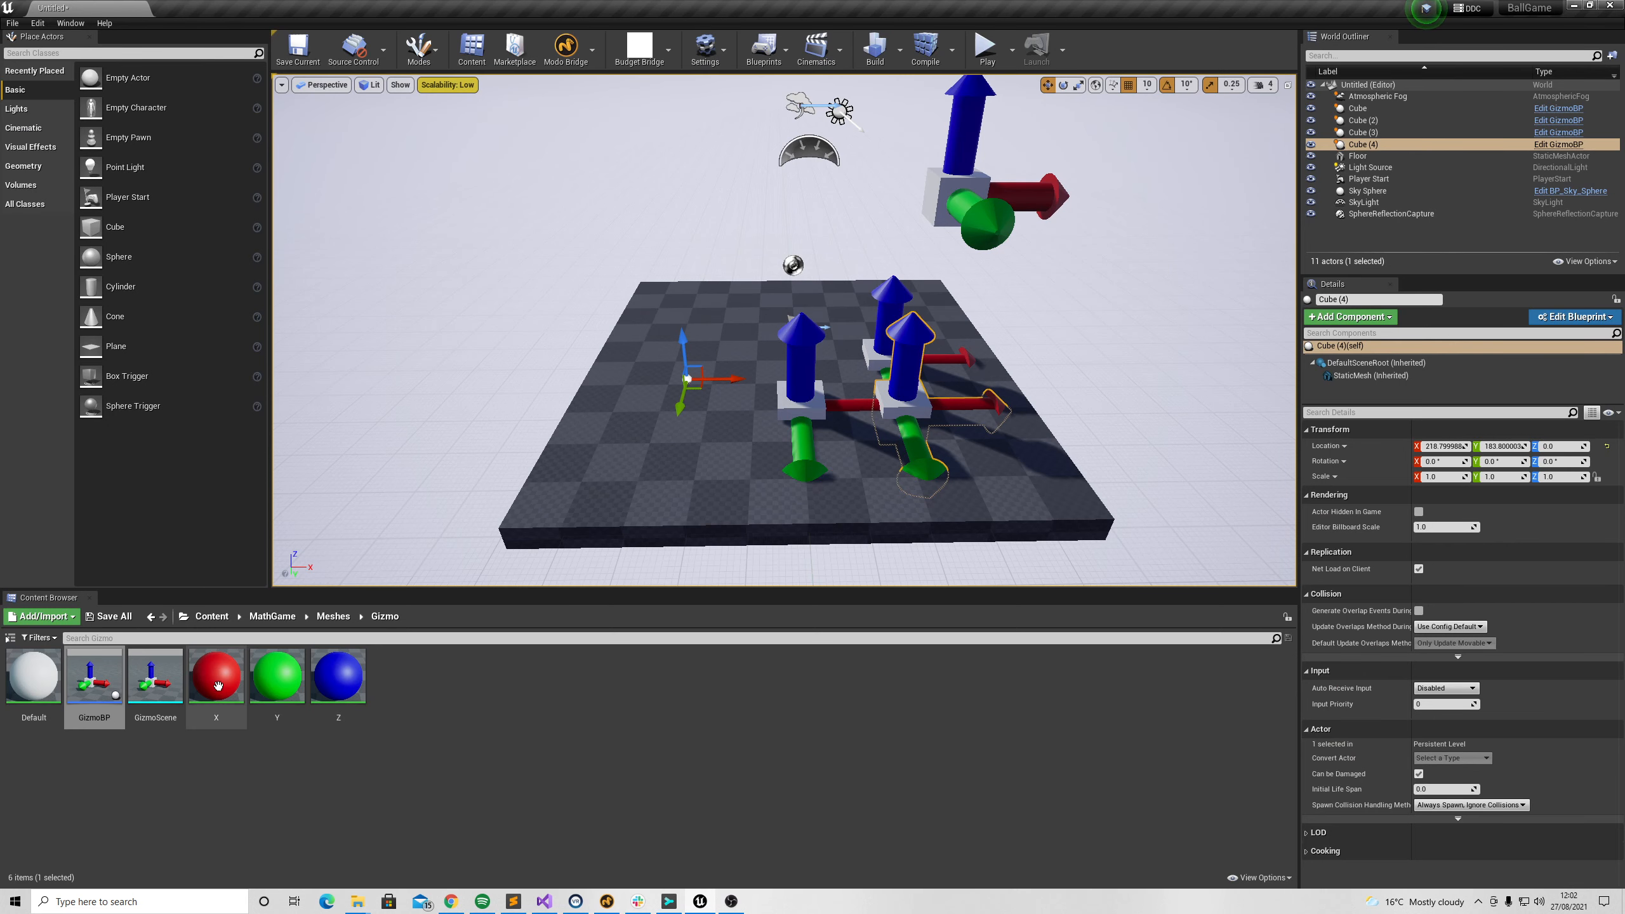
click(318, 617)
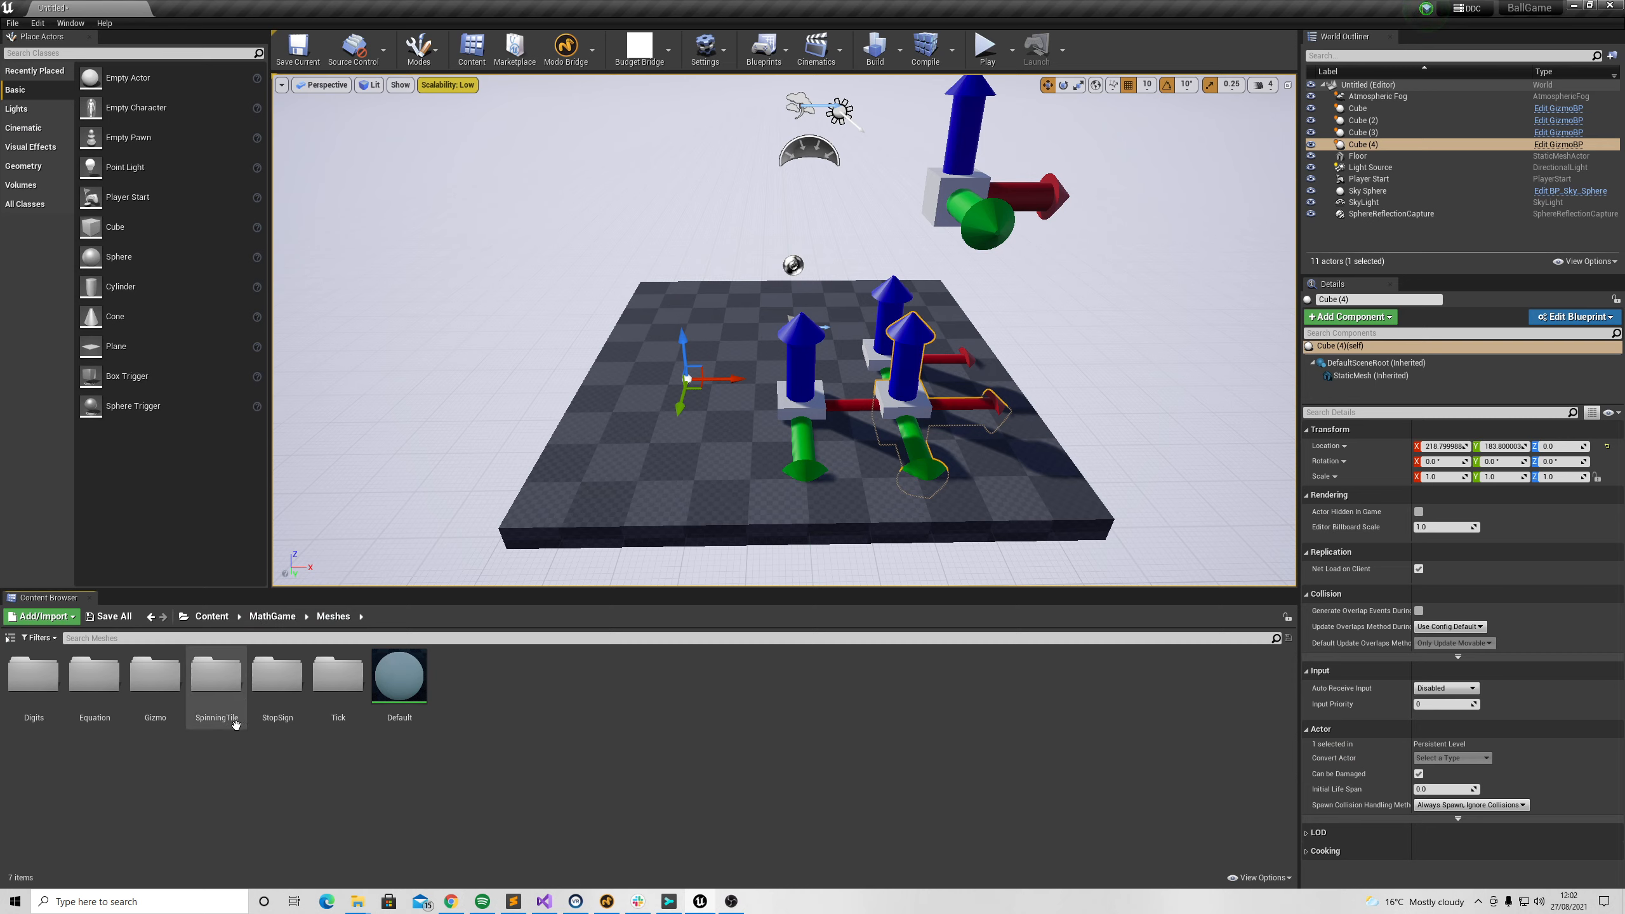
double_click(33, 675)
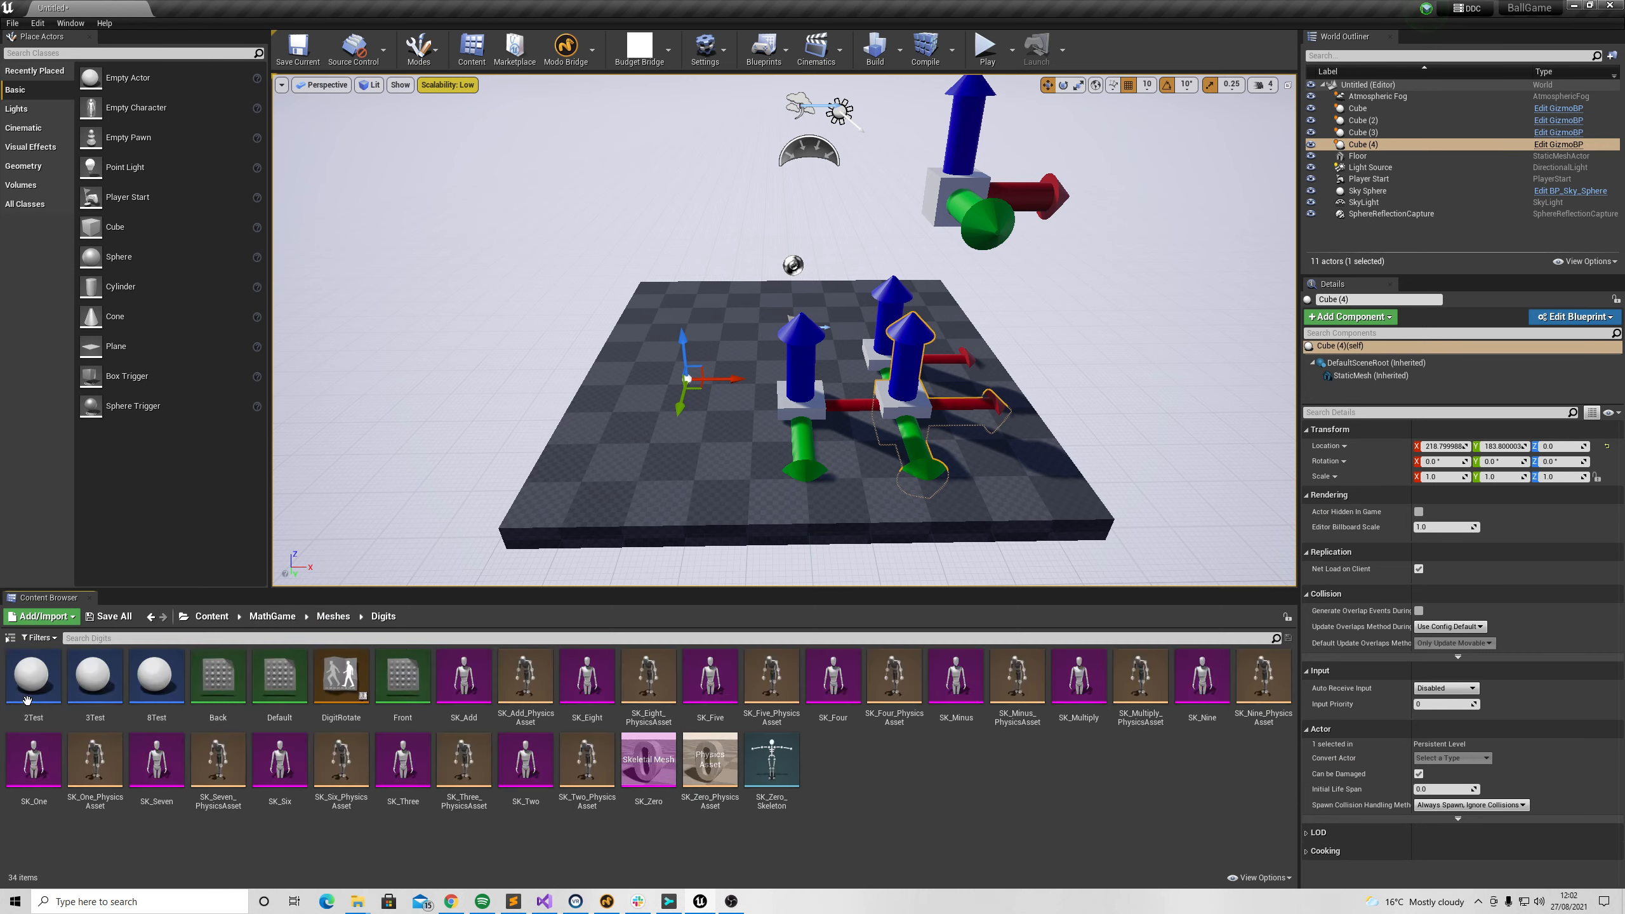
right_click(156, 677)
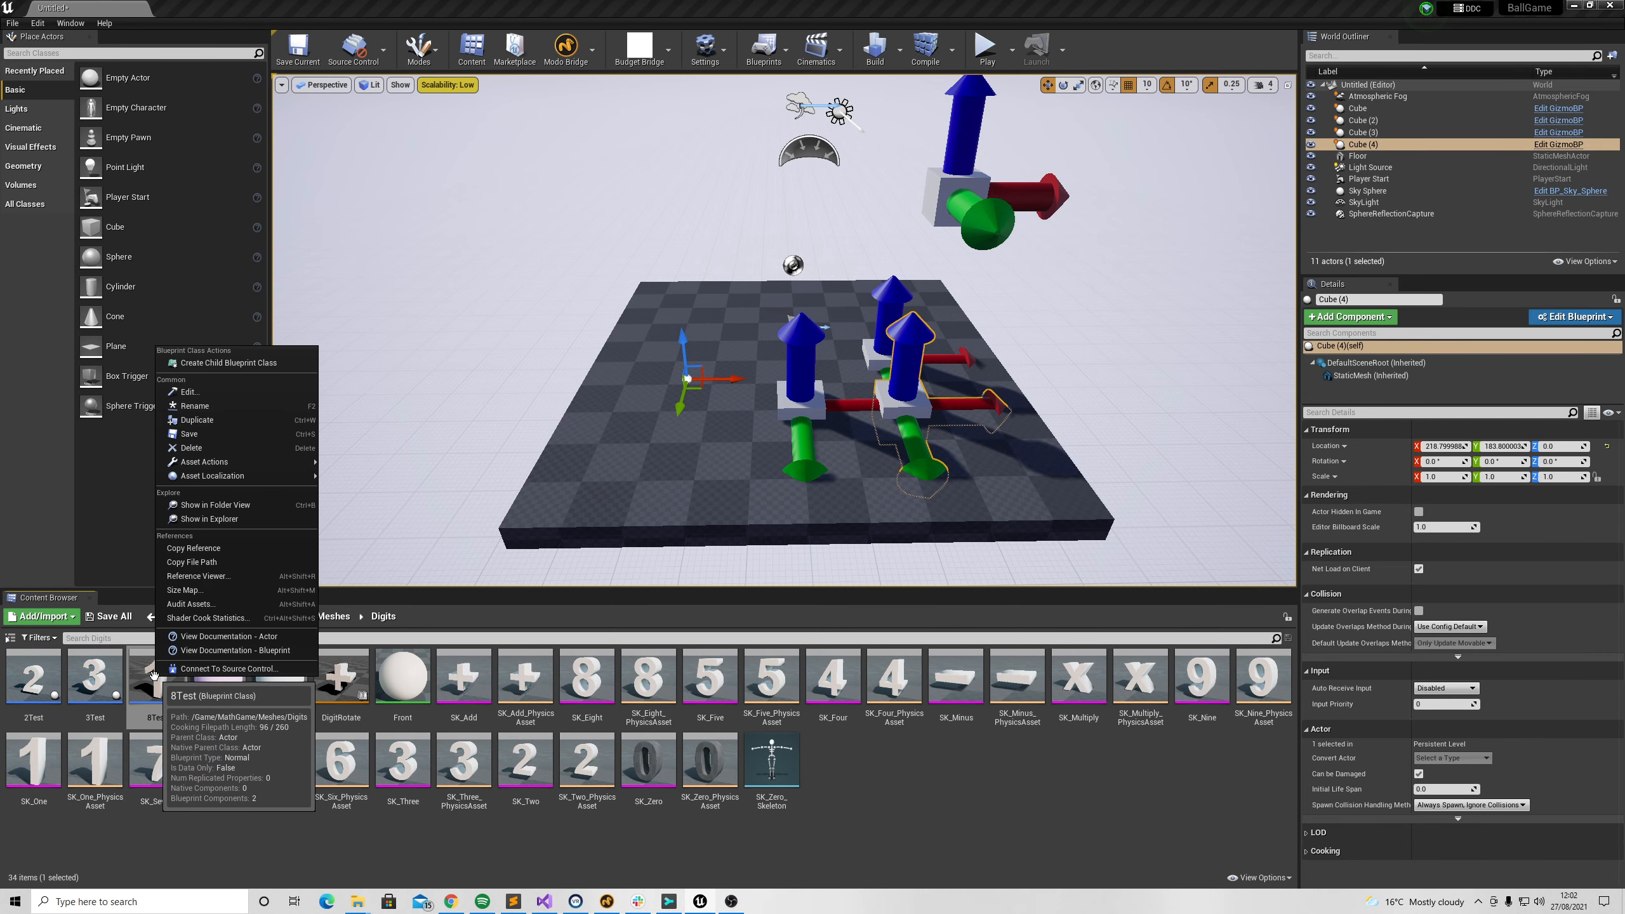
click(202, 550)
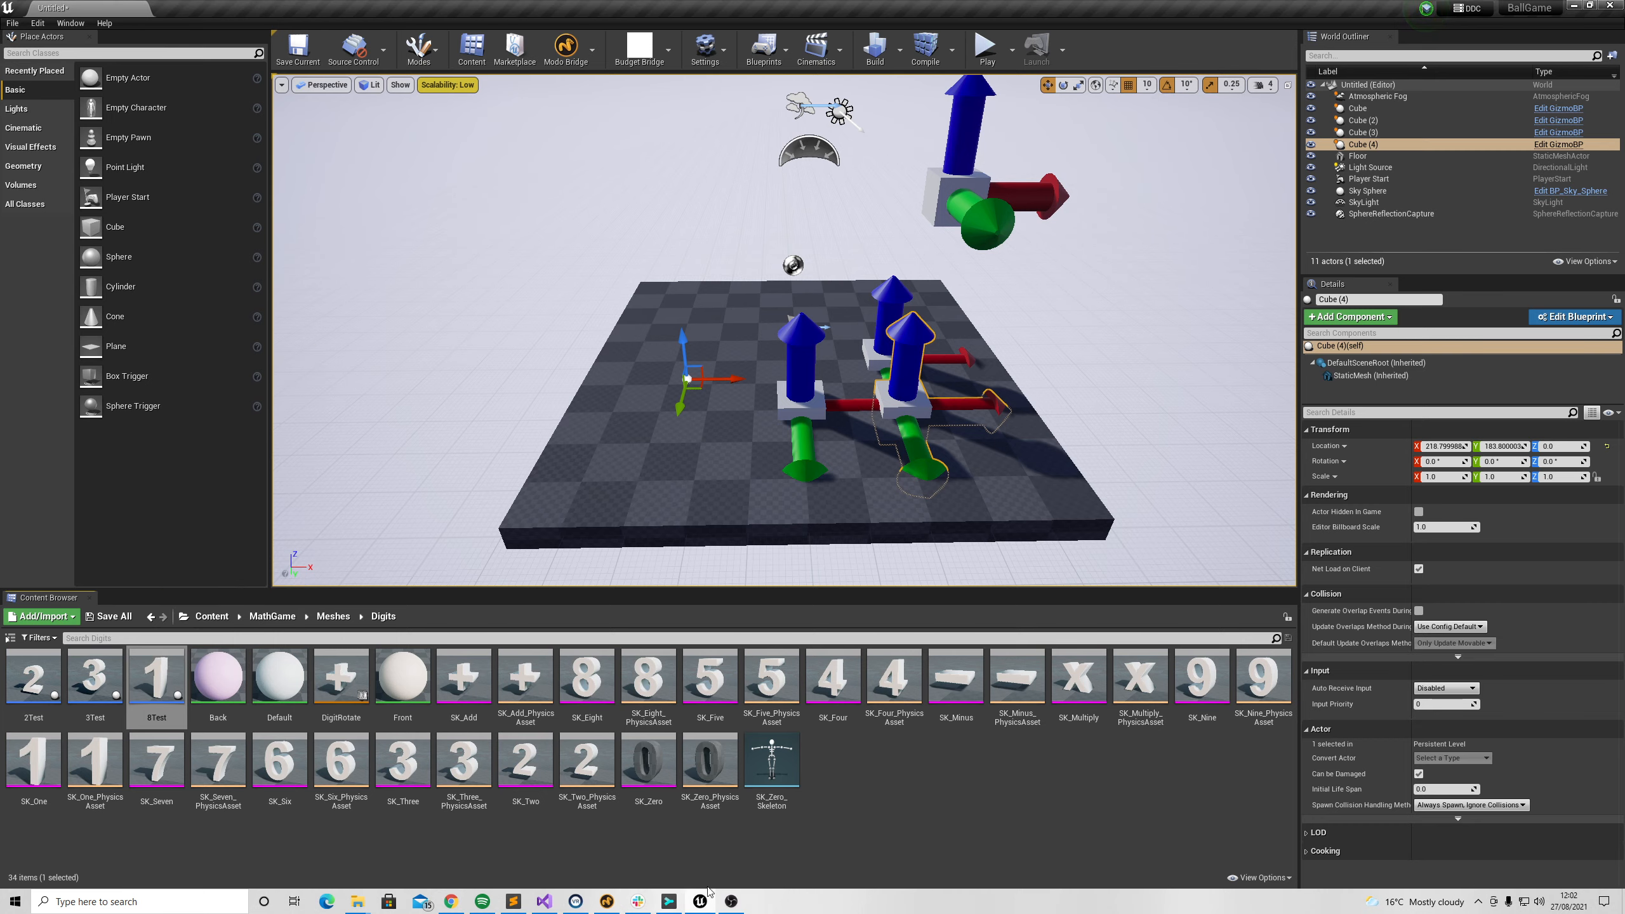
Switch to Modo and add a redirect channel with the 8Test reference to mesh item 1.
click(606, 902)
click(1473, 151)
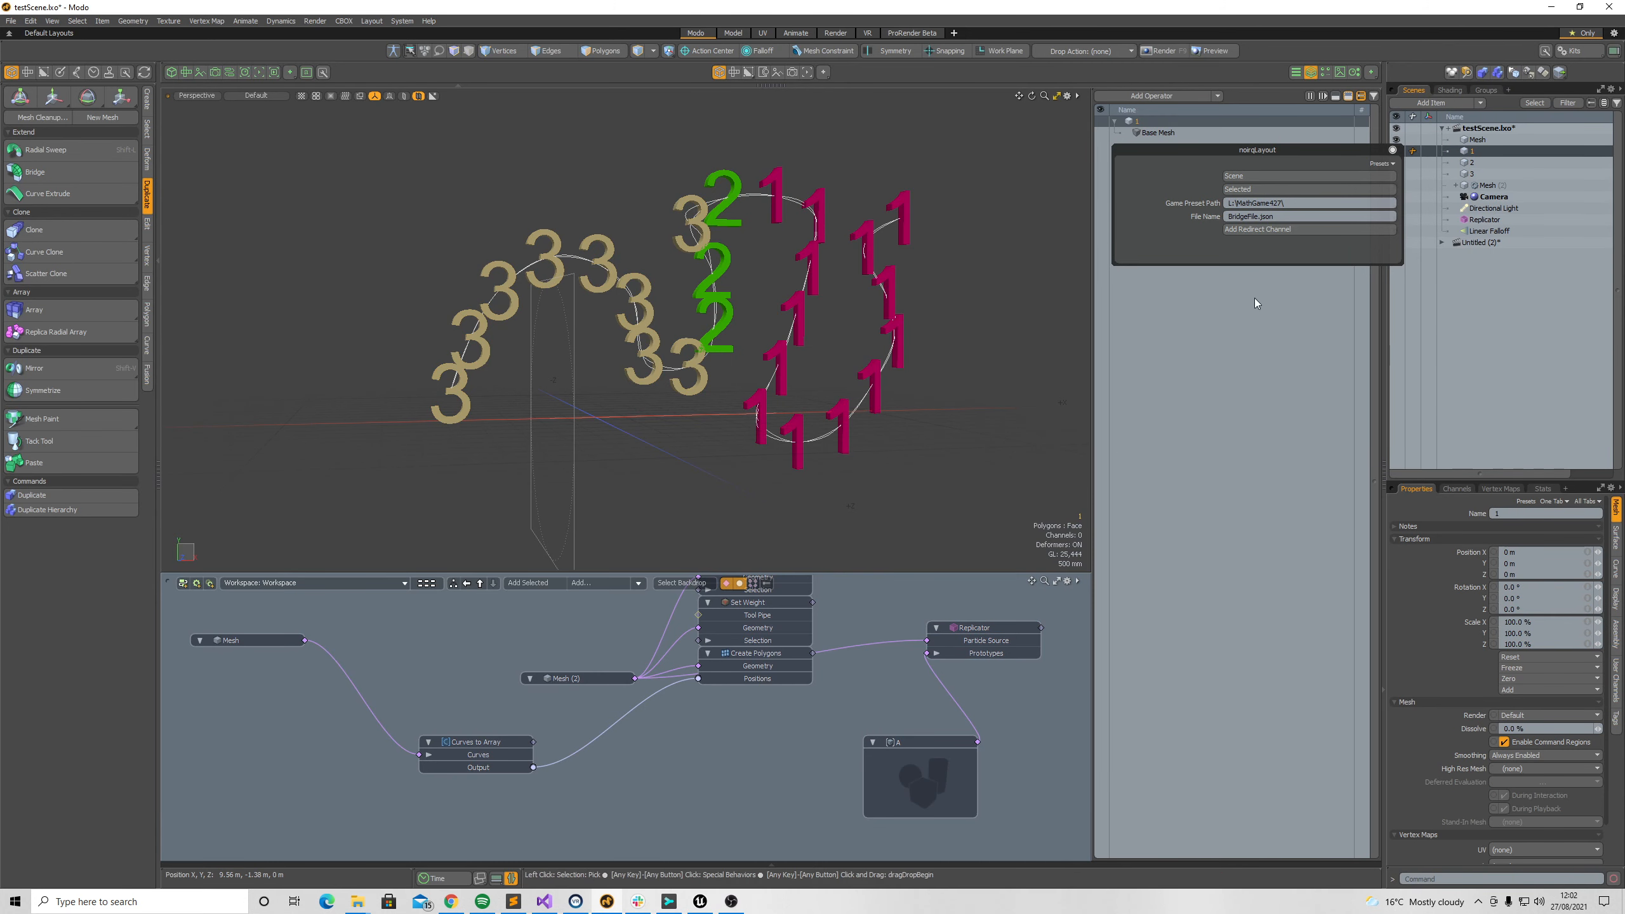
click(1274, 229)
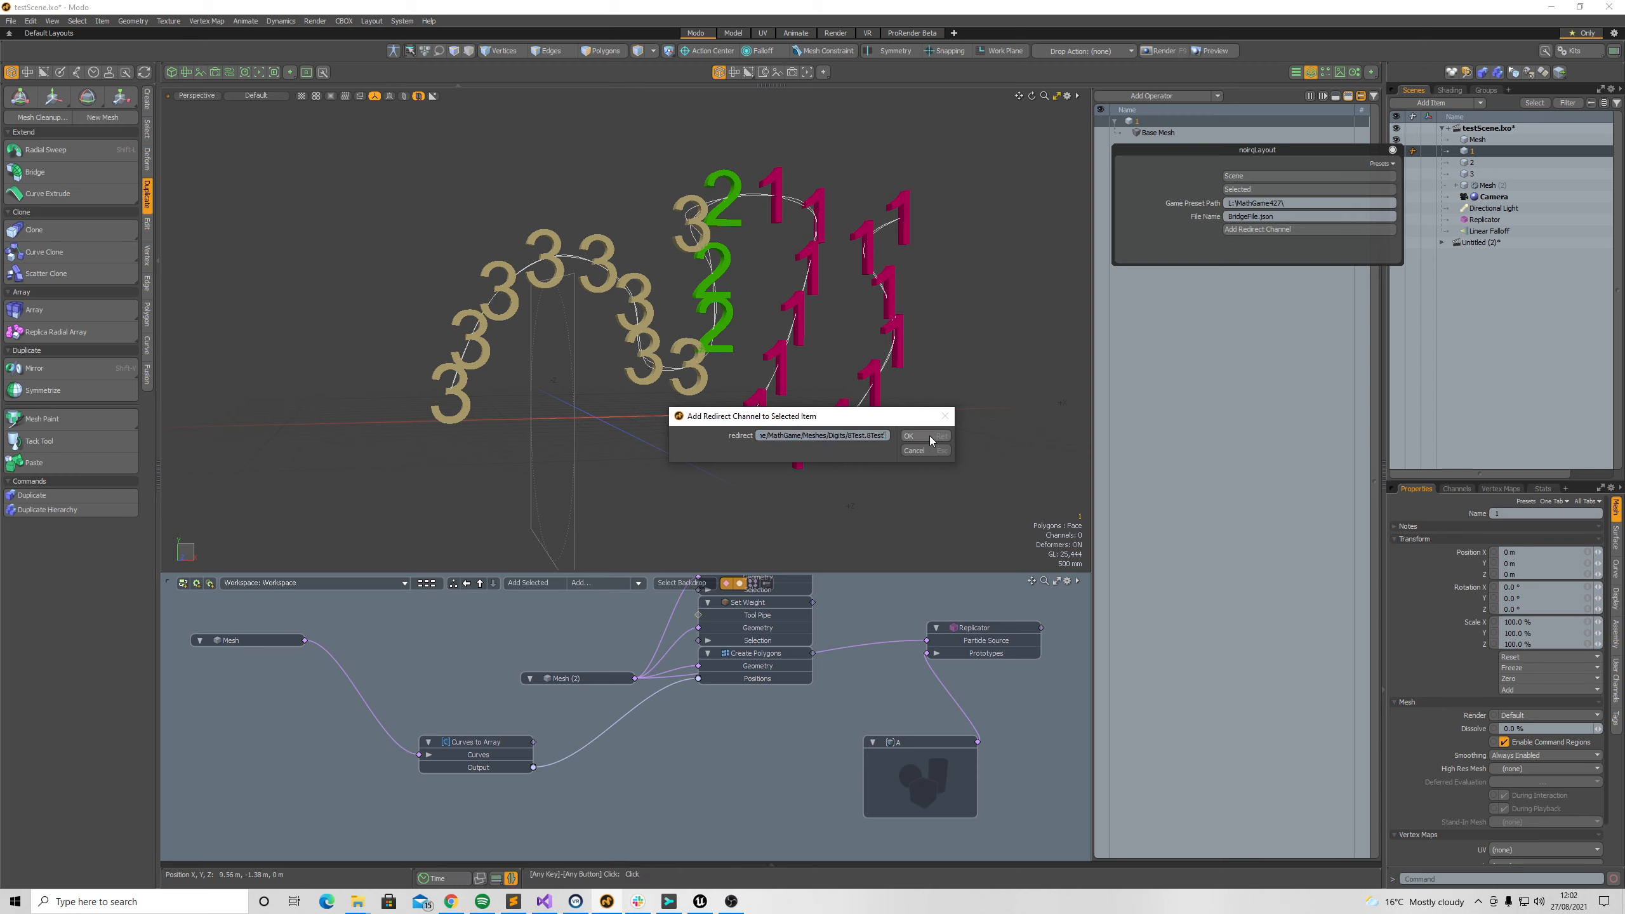
click(911, 437)
Switch to Unreal Engine and copy the reference of the 3Test blueprint.
click(702, 902)
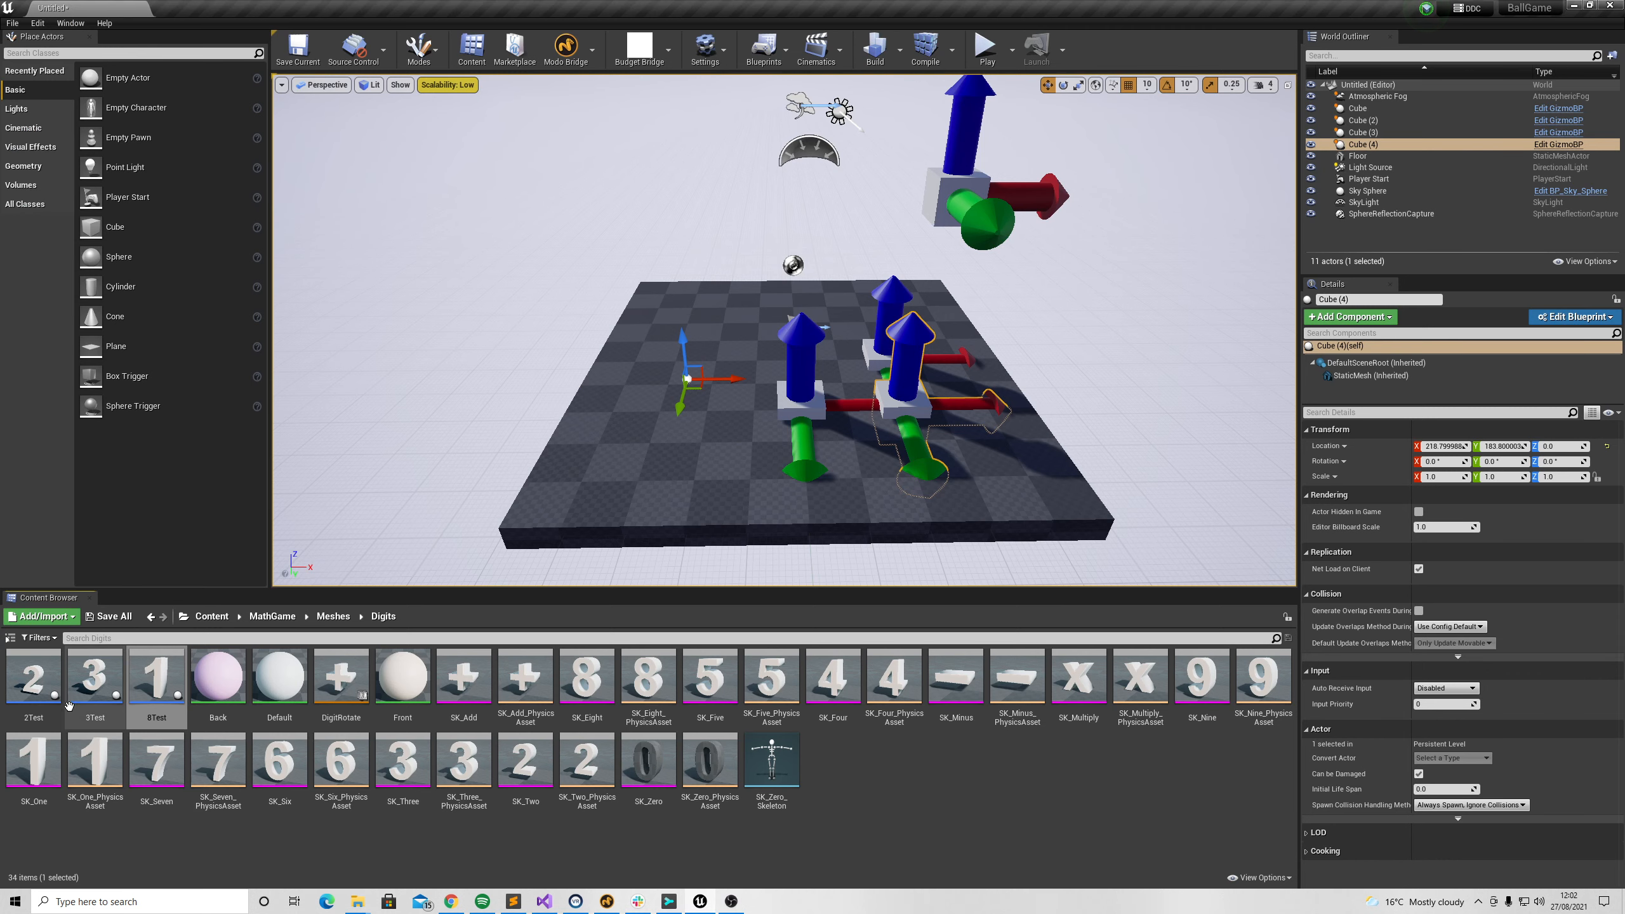
right_click(96, 677)
click(131, 561)
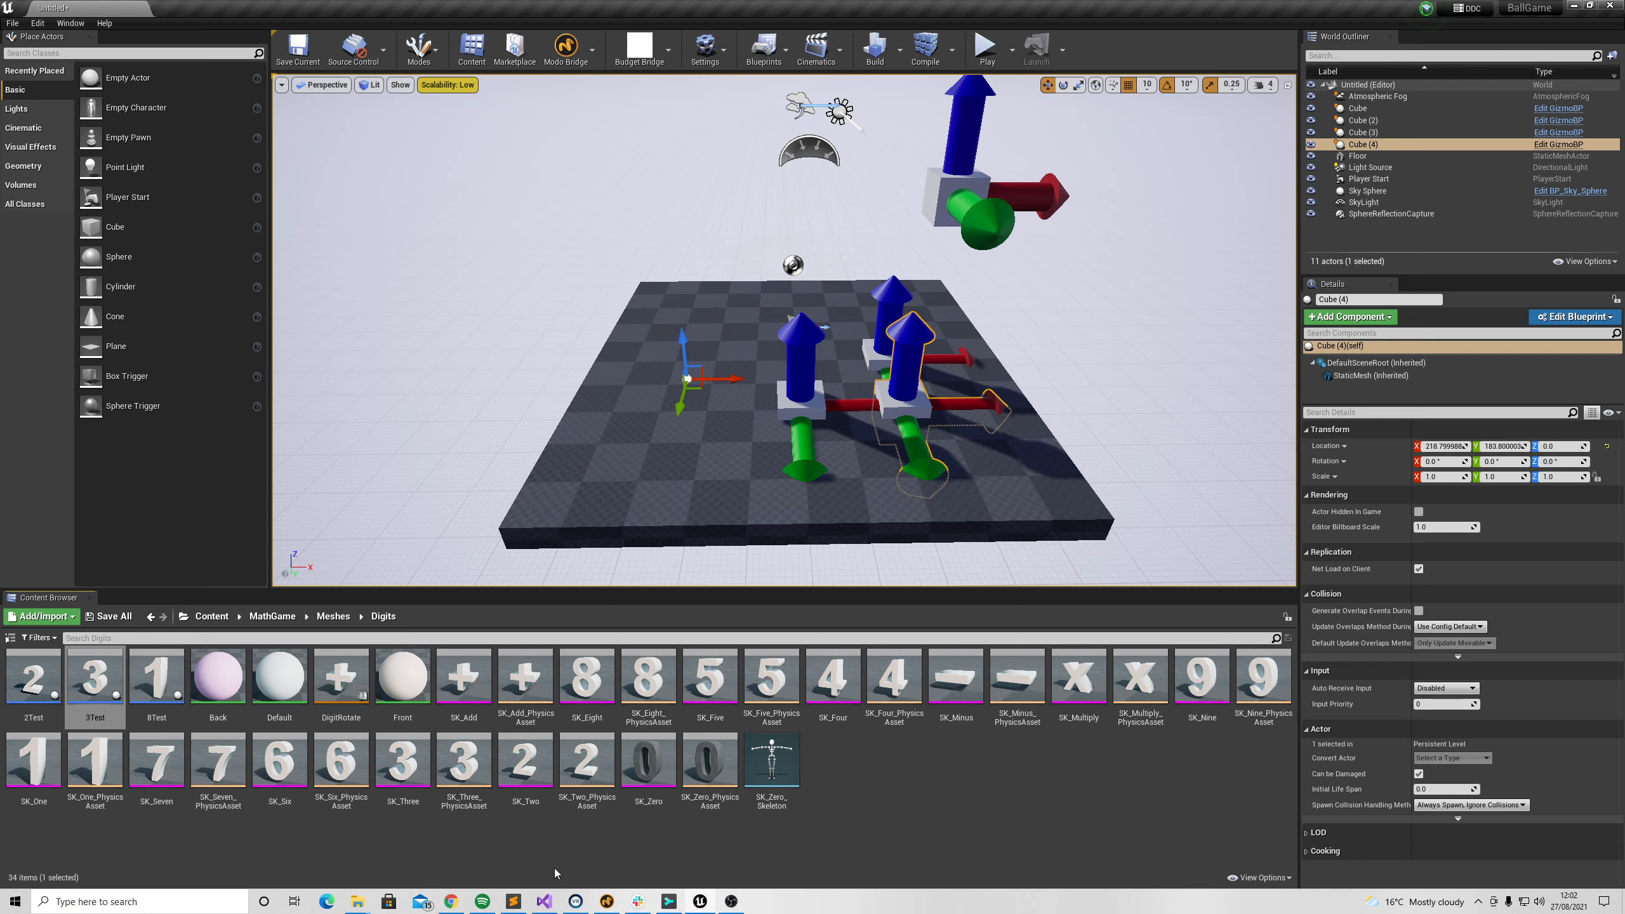
Switch to Modo and add a redirect channel with the 3Test reference to mesh item 2.
click(606, 901)
click(1494, 162)
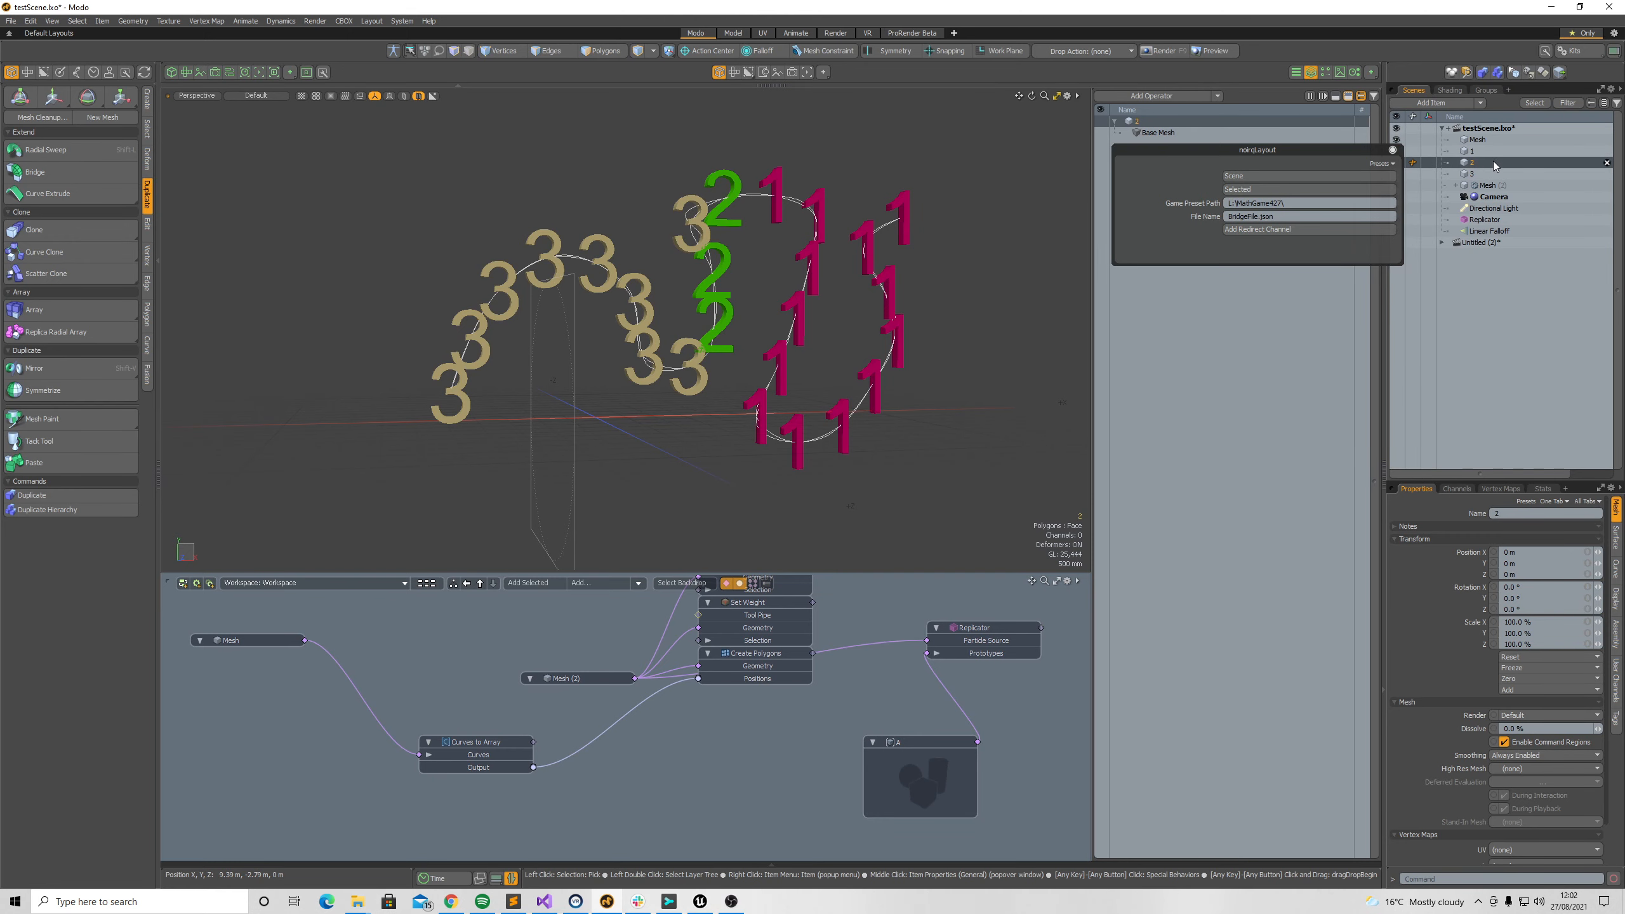
click(1310, 229)
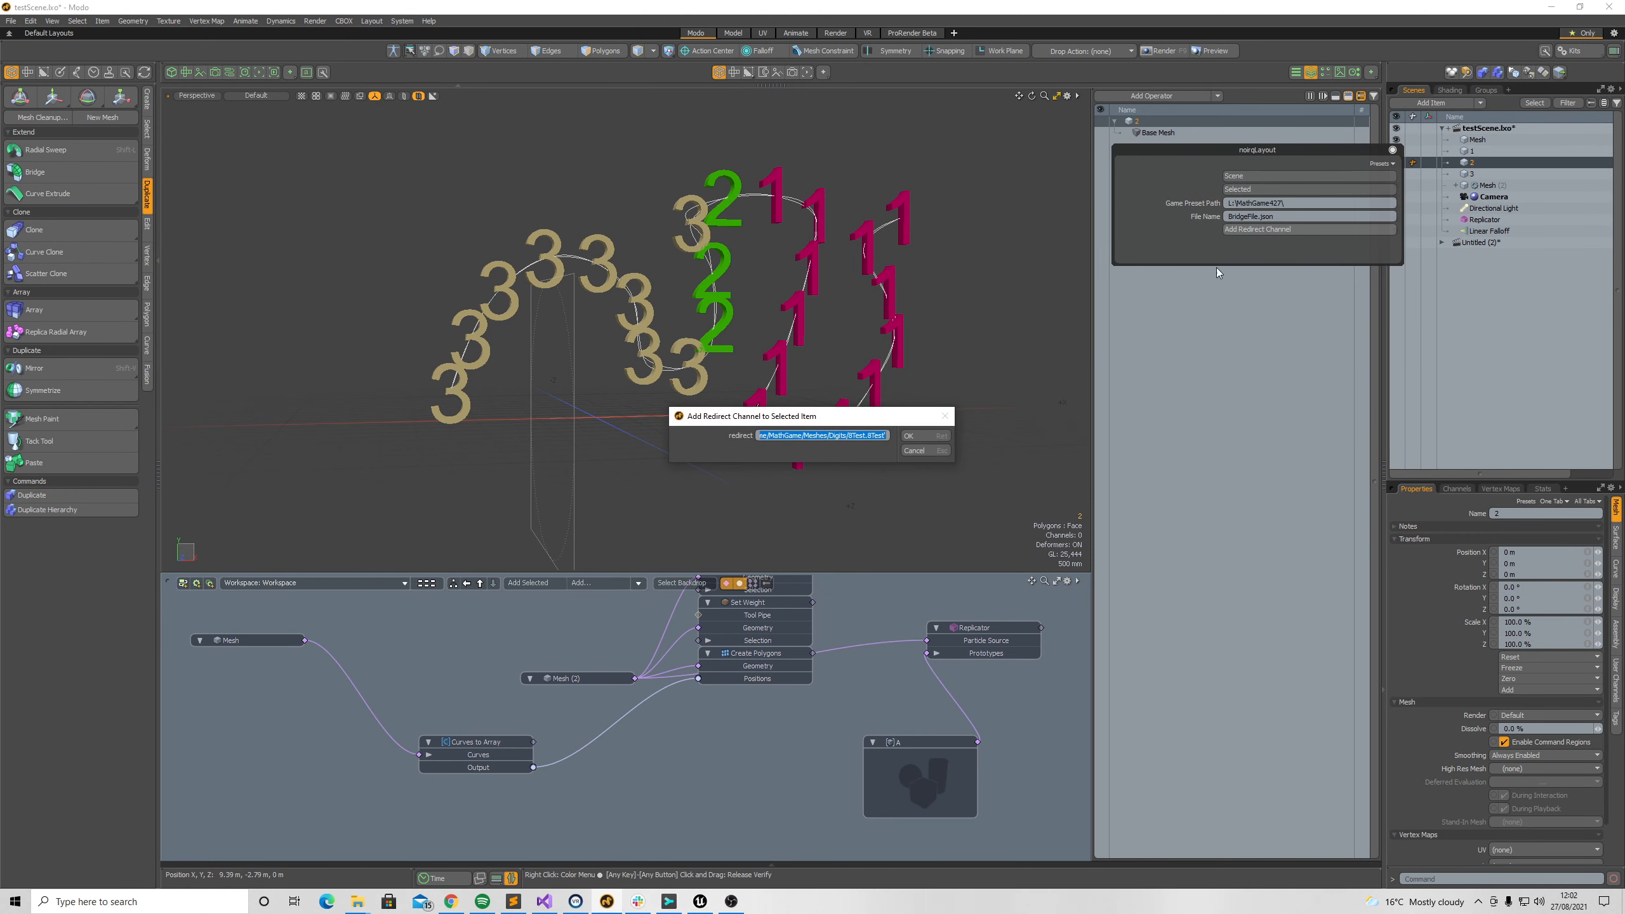
key(ctrl+v)
click(909, 436)
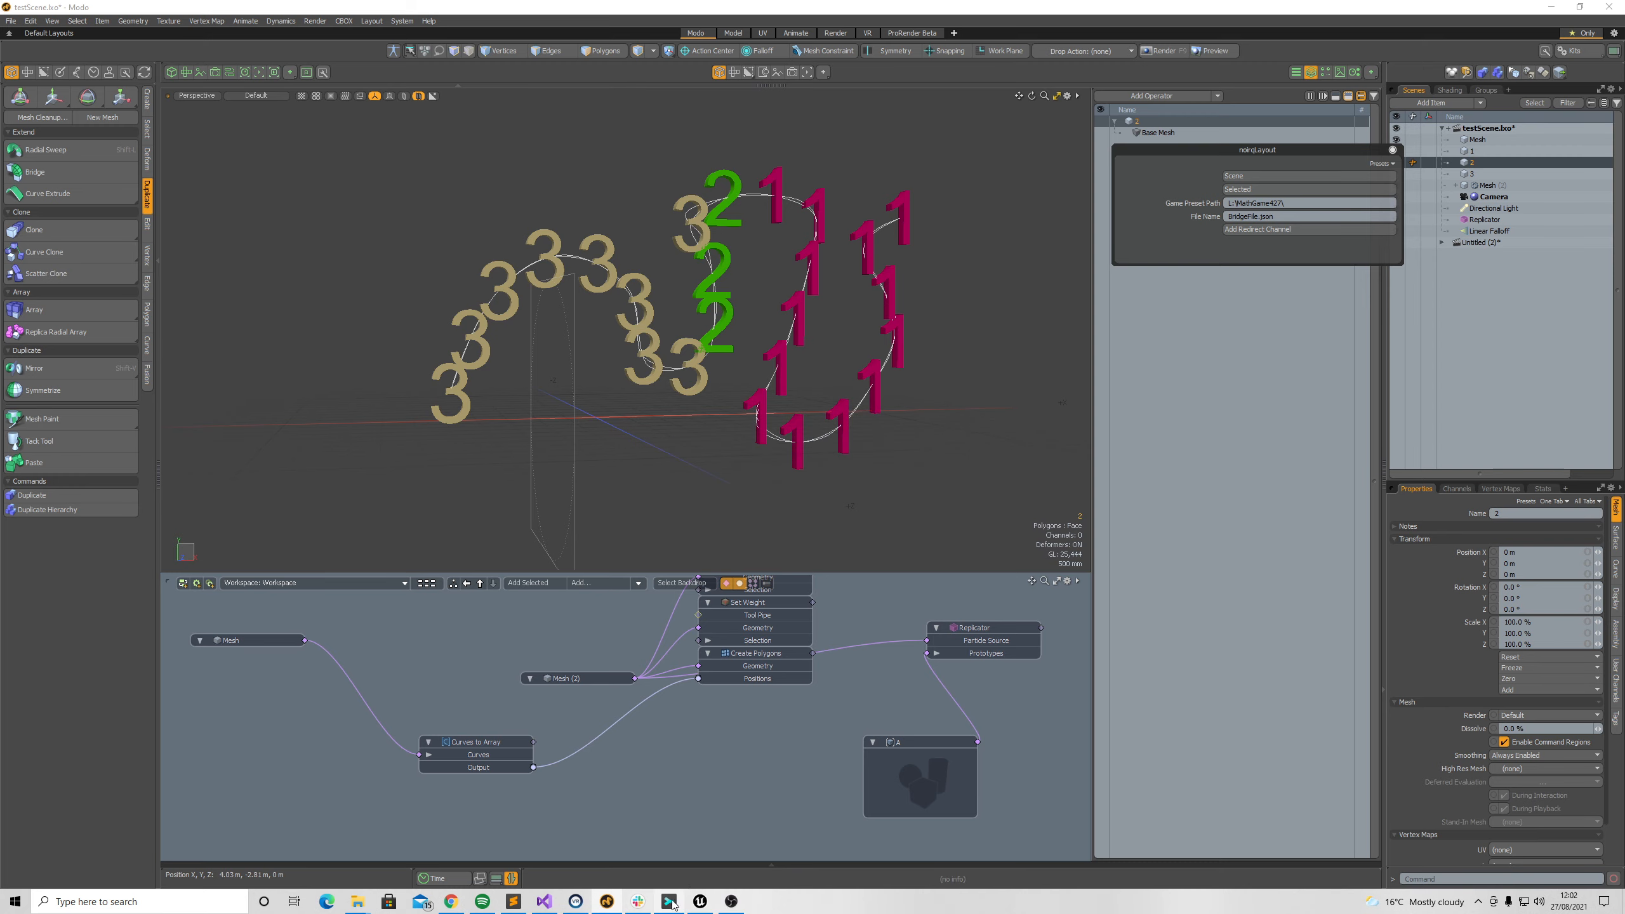
click(711, 900)
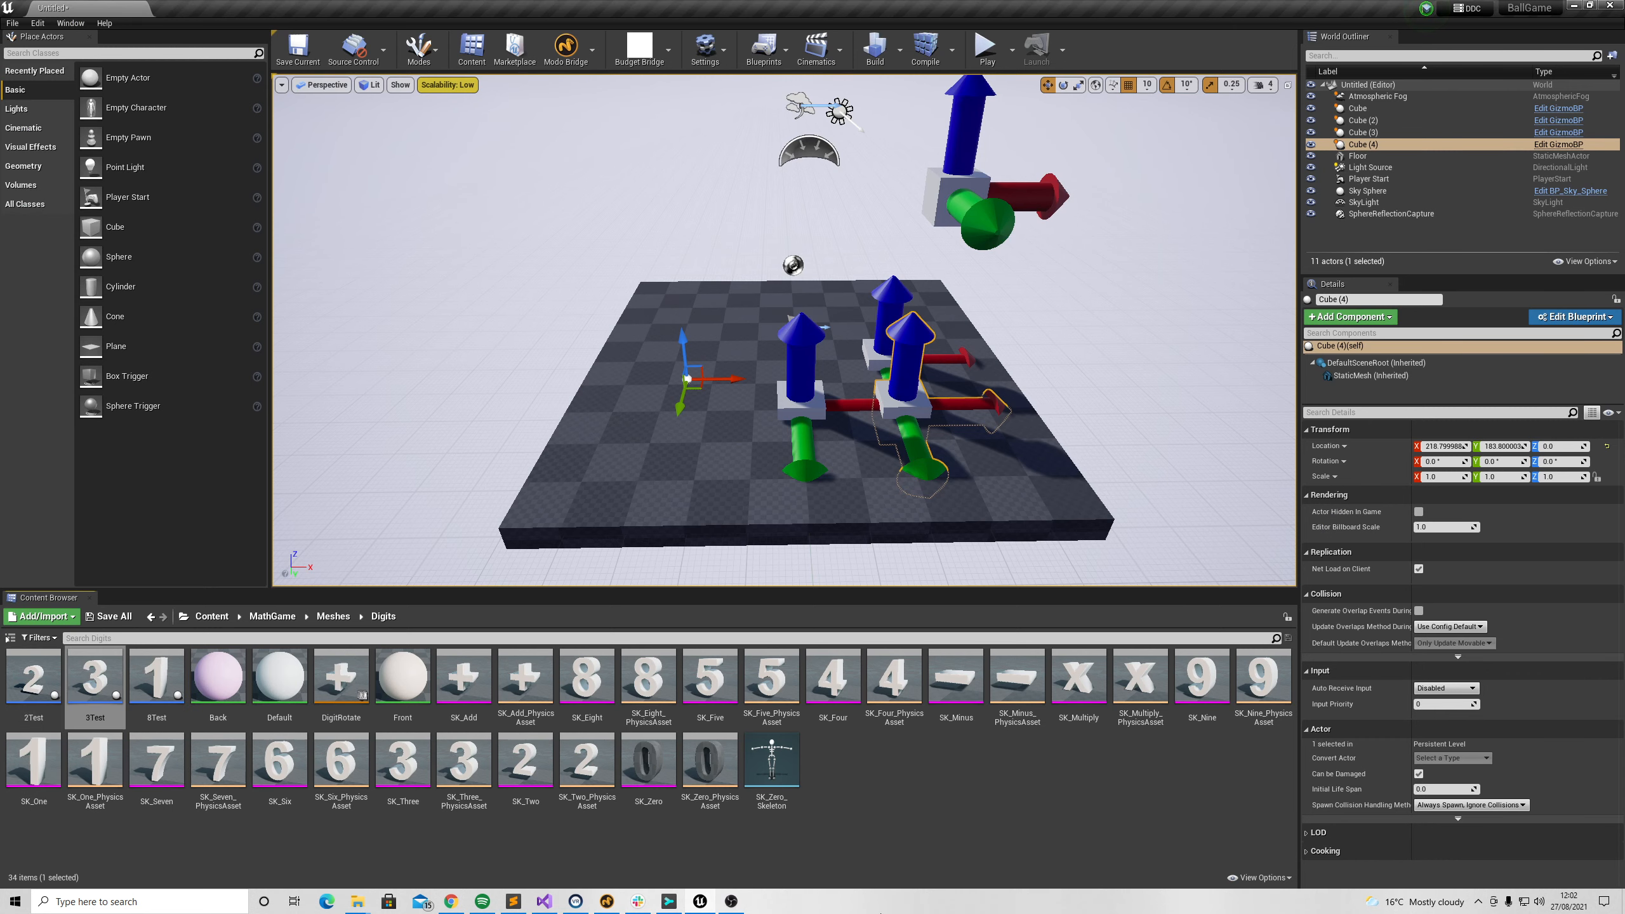
click(614, 901)
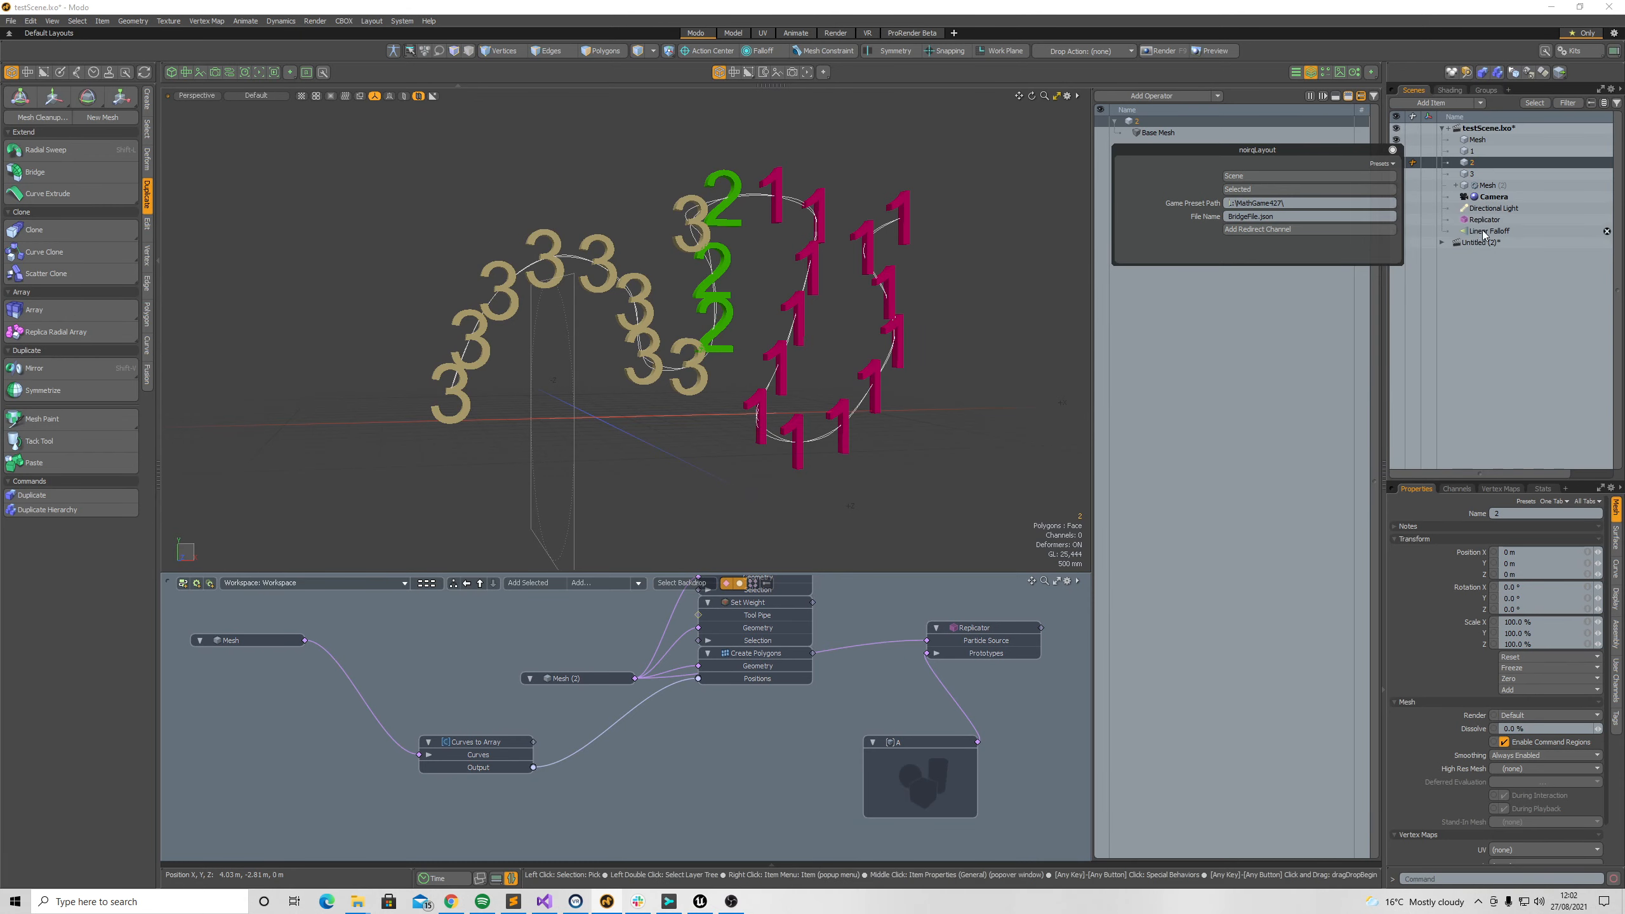
Switch to Unreal Engine and copy the reference of the 2Test blueprint in the Digits folder.
click(1472, 174)
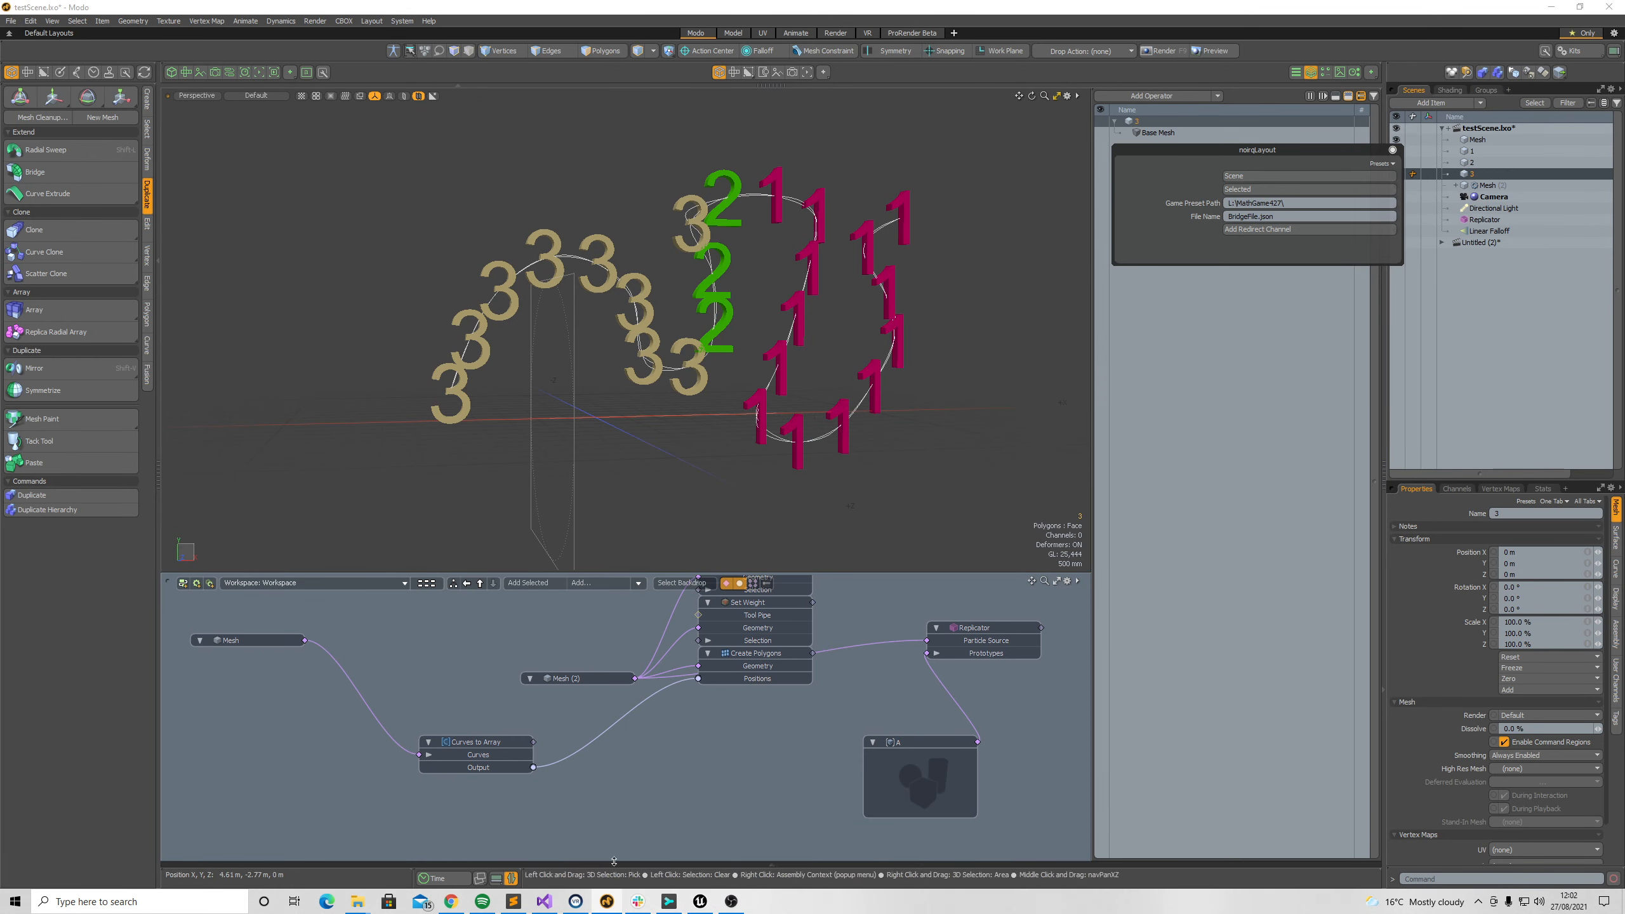
click(700, 901)
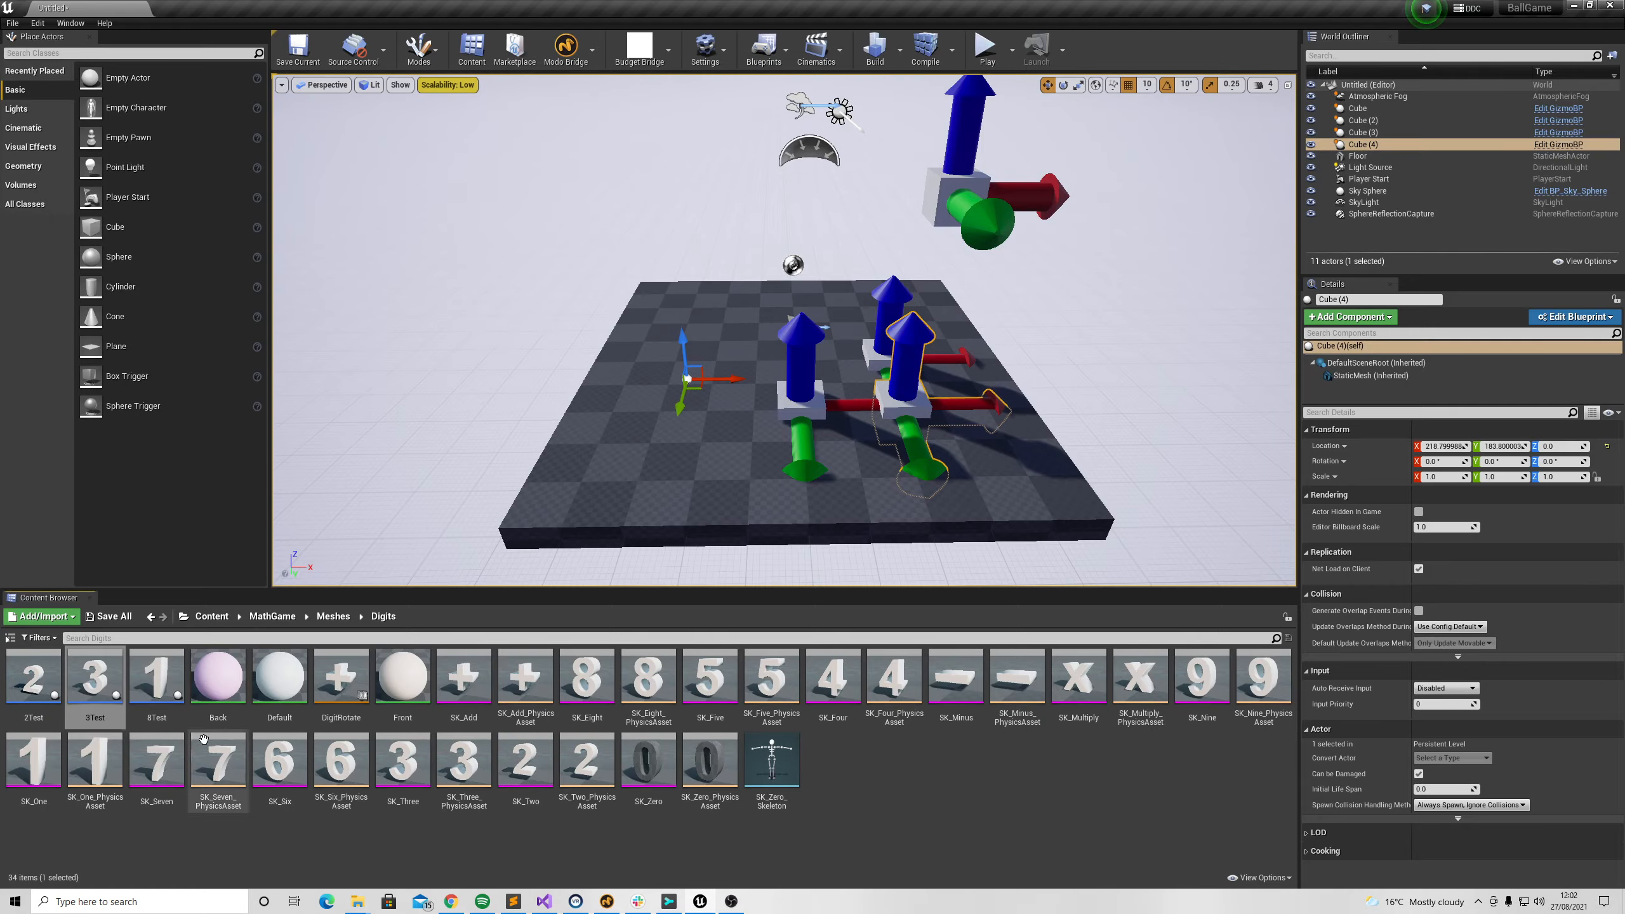
right_click(34, 679)
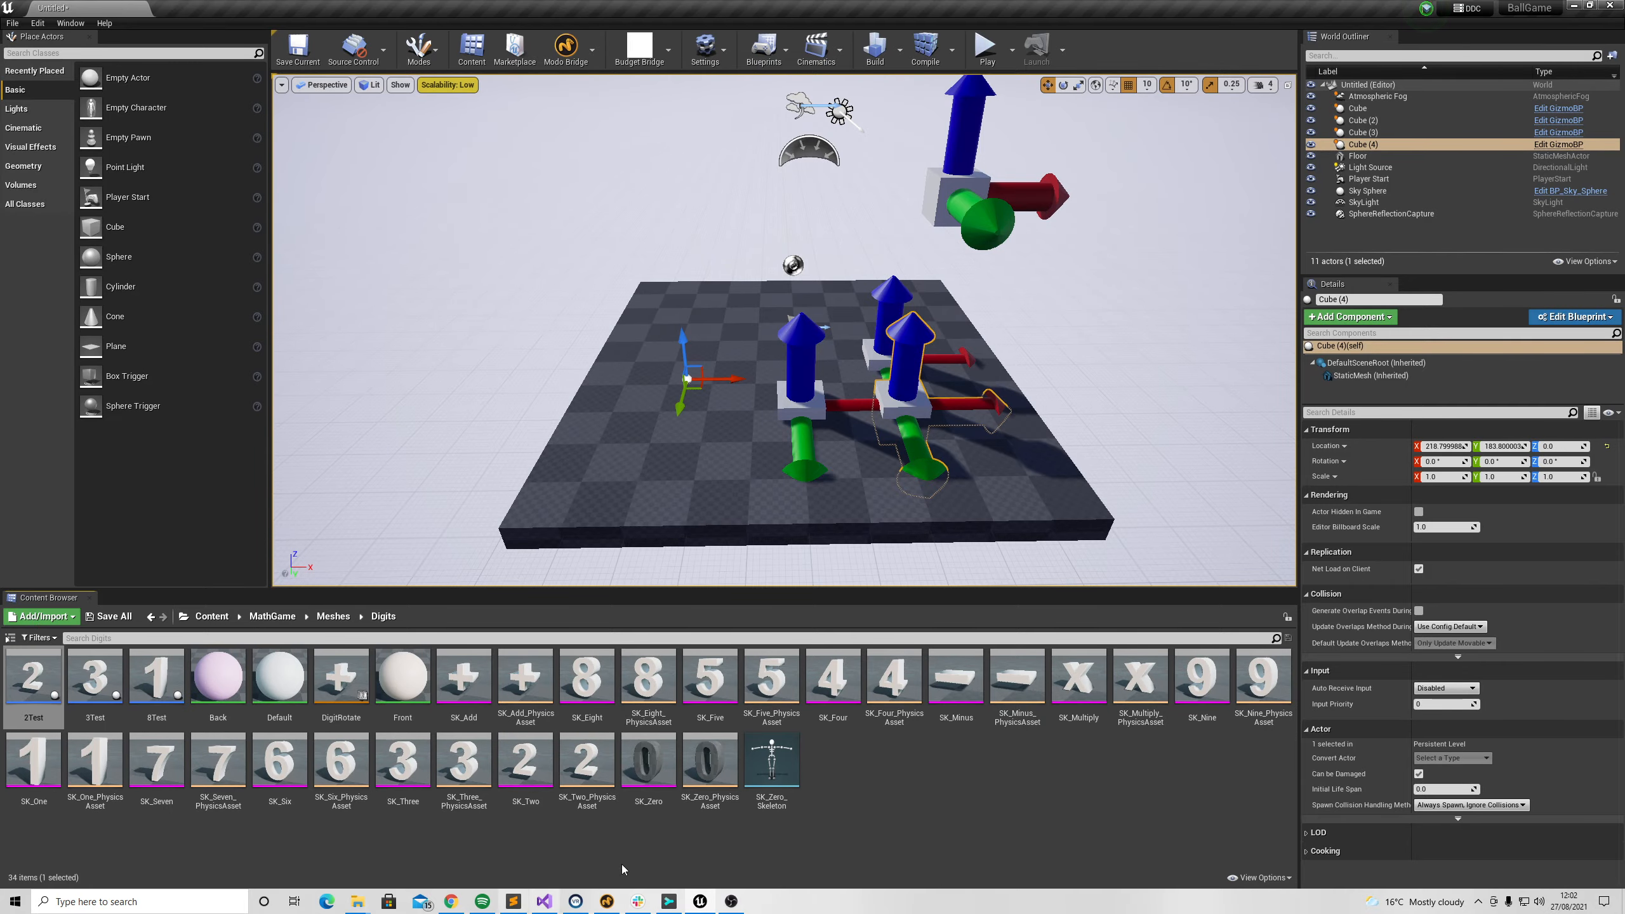
Switch to Modo and add a redirect channel with the 2Test reference to mesh item 2.
click(607, 902)
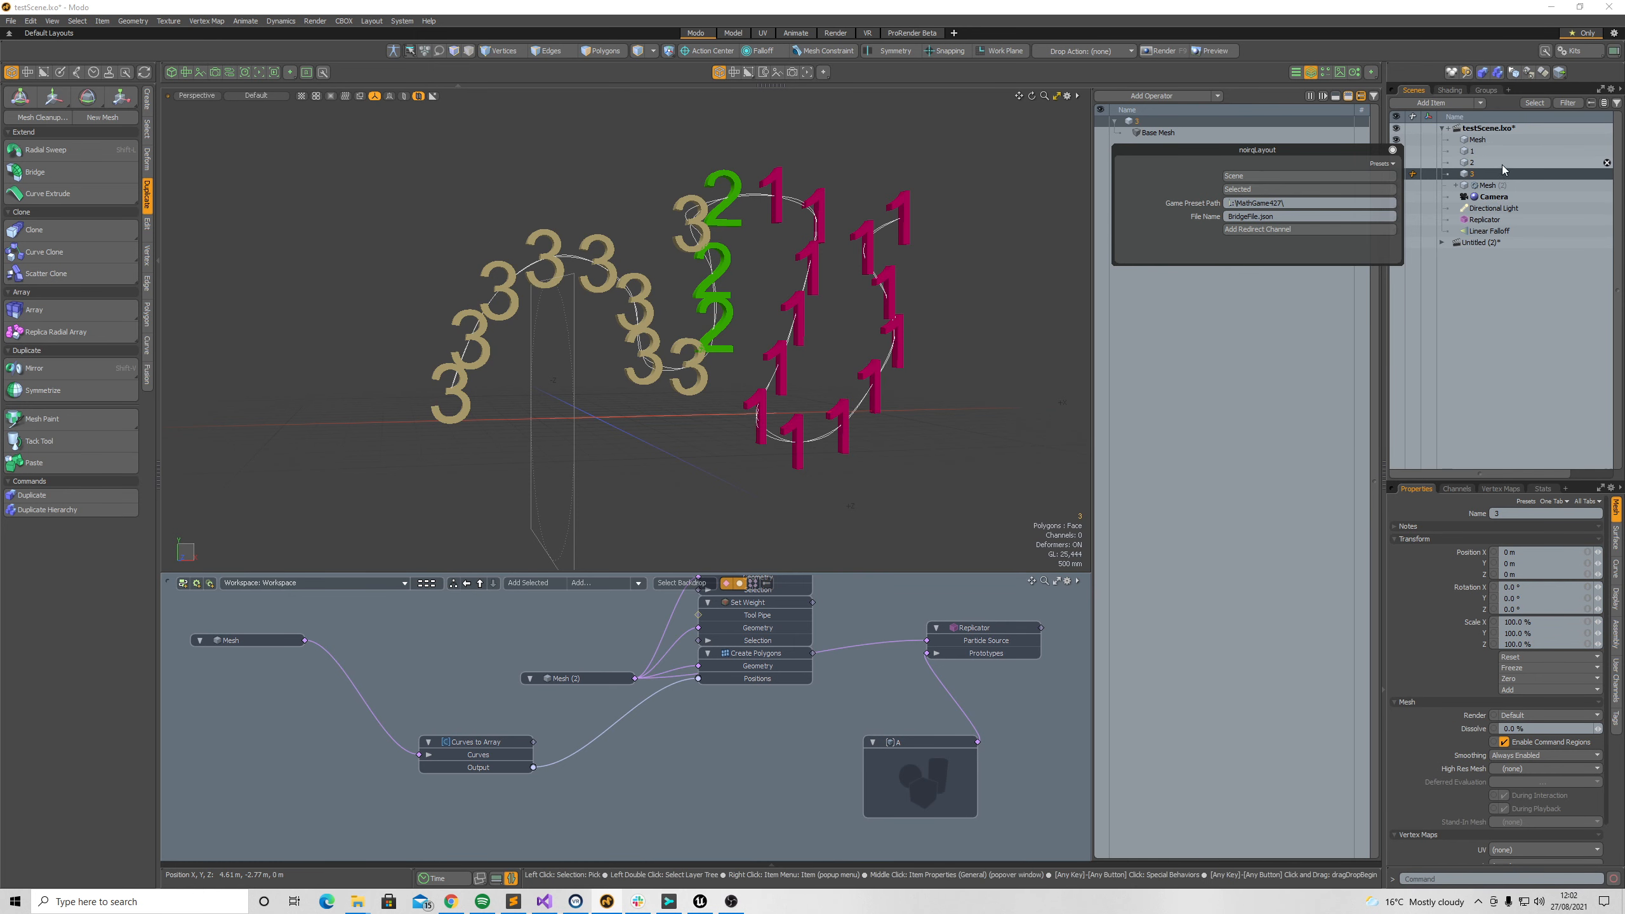
key(Up)
click(1272, 229)
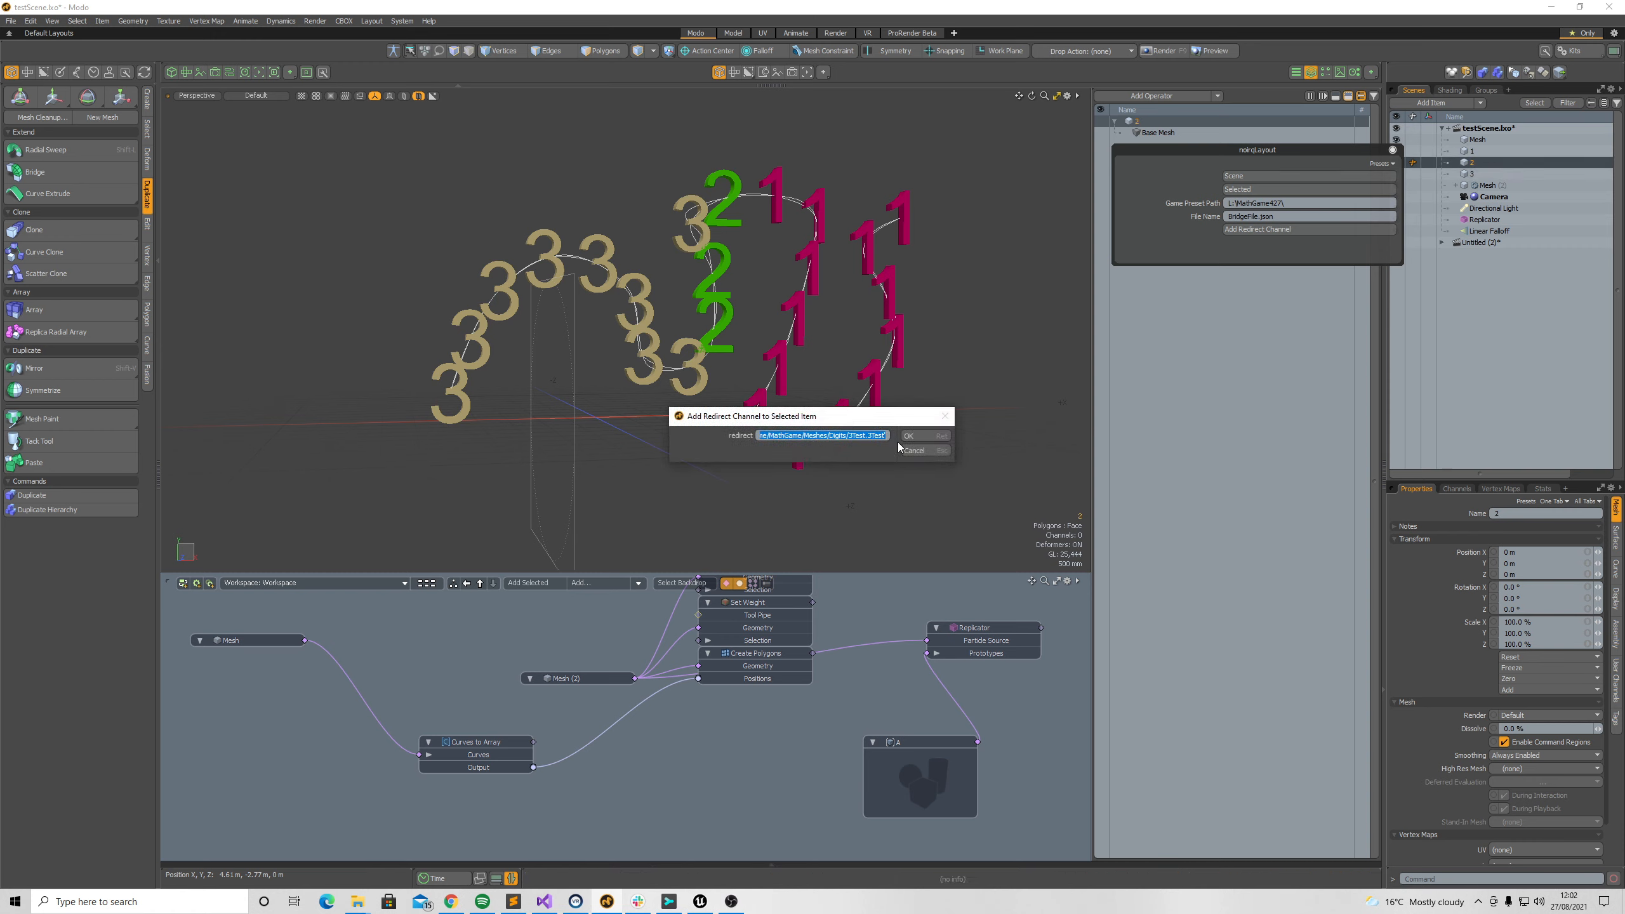
click(921, 443)
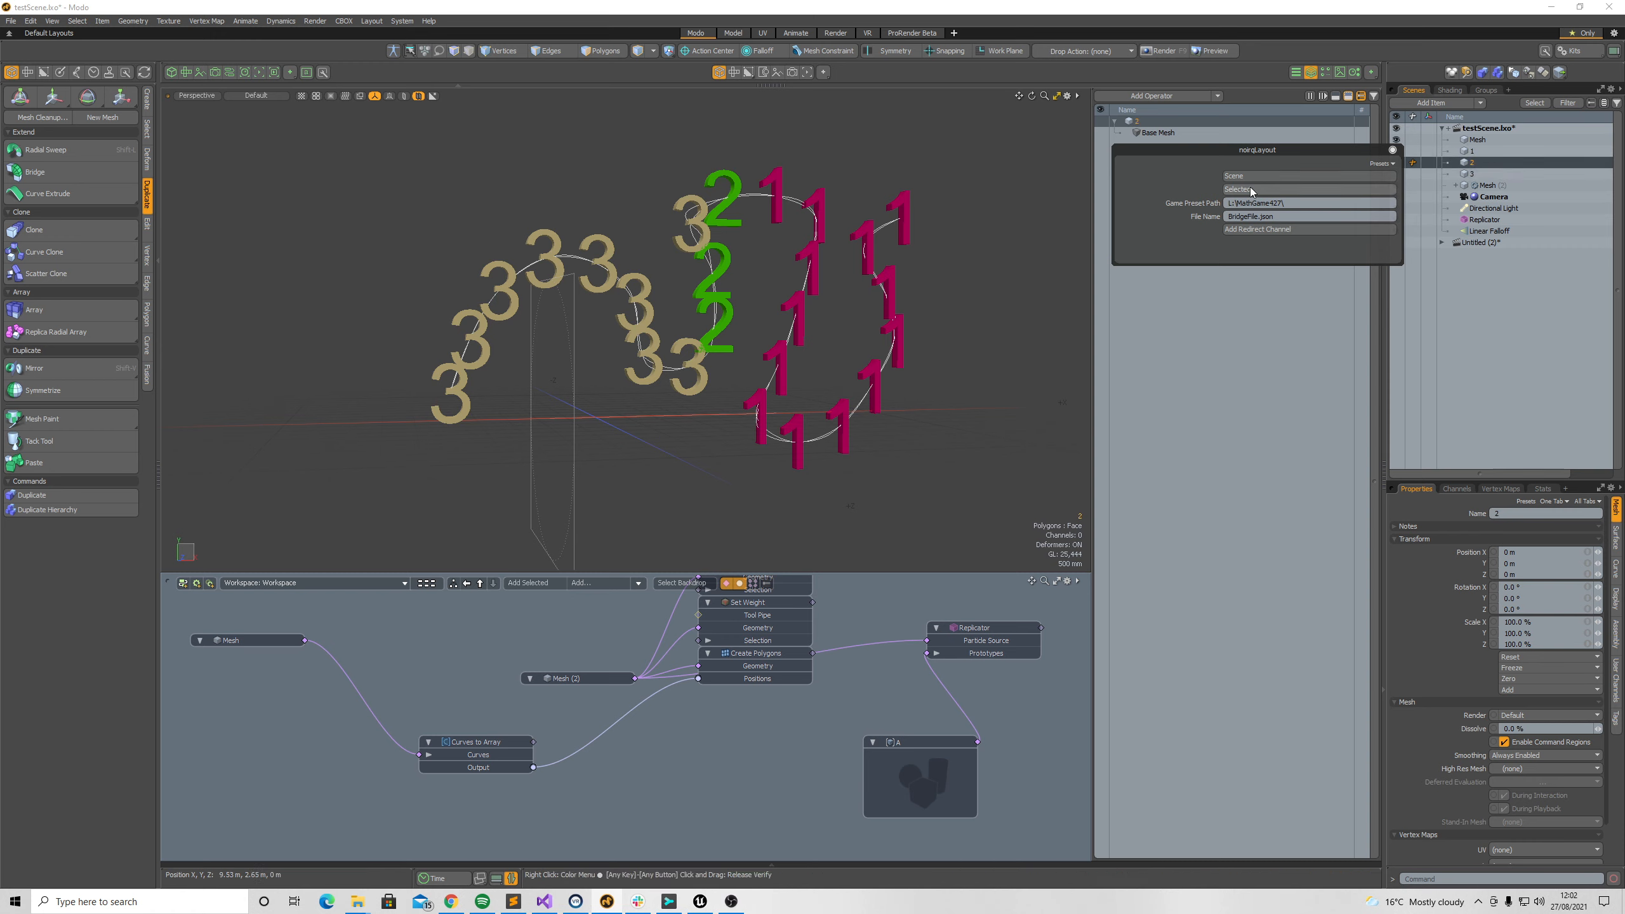
Export only the Replicator item to BridgeFile.json and switch to Unreal Engine.
click(1431, 220)
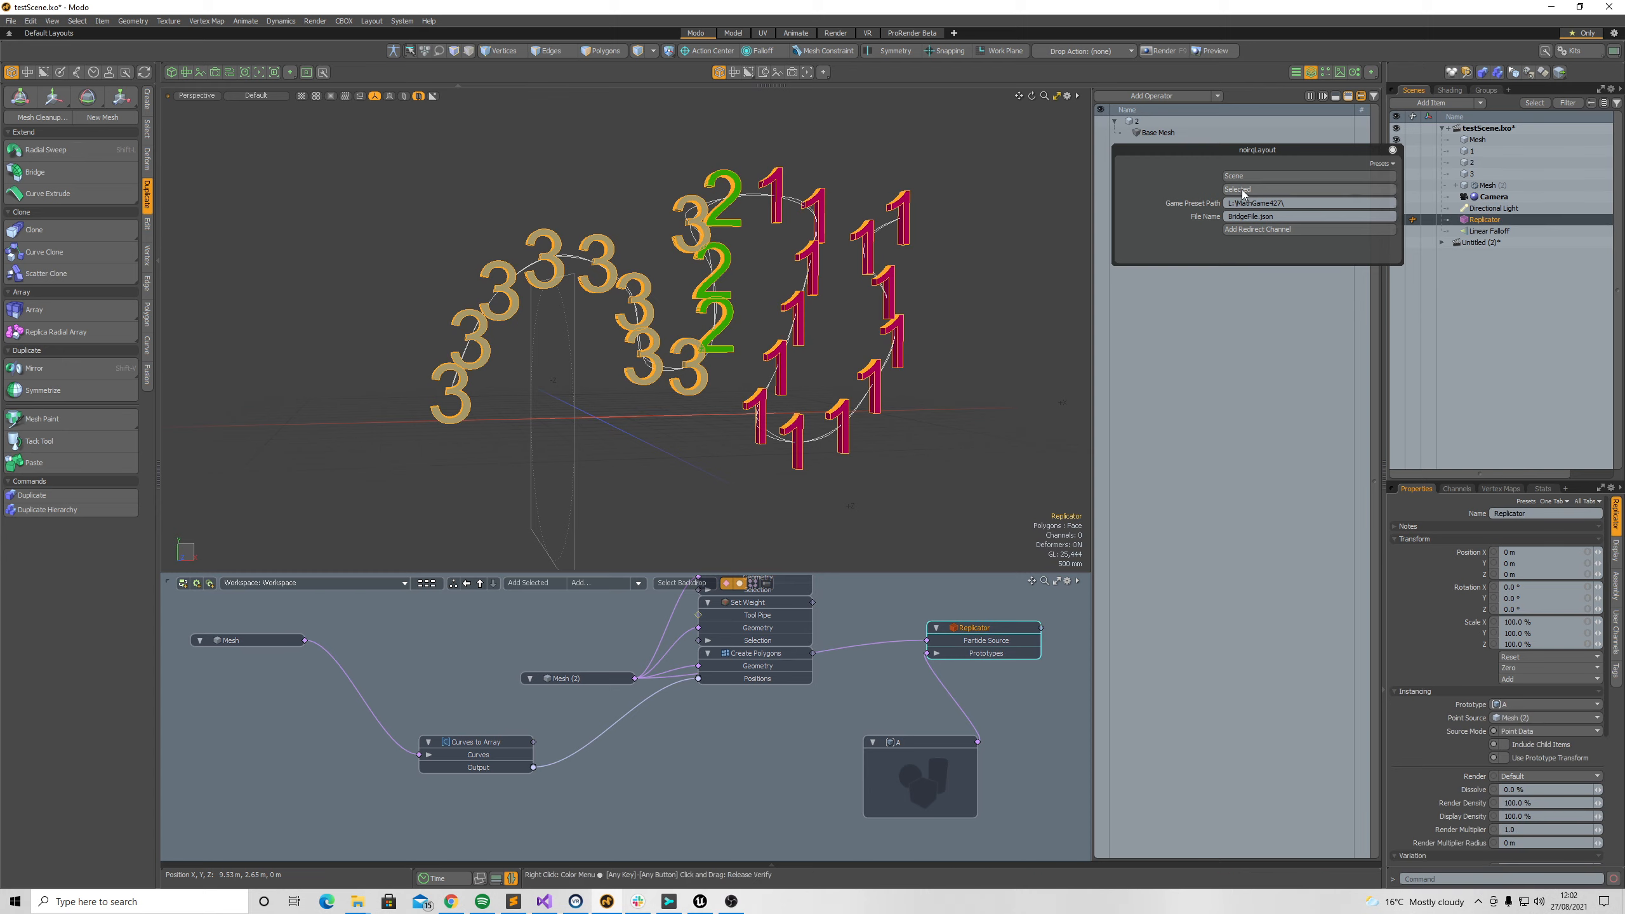
key(alt+Tab)
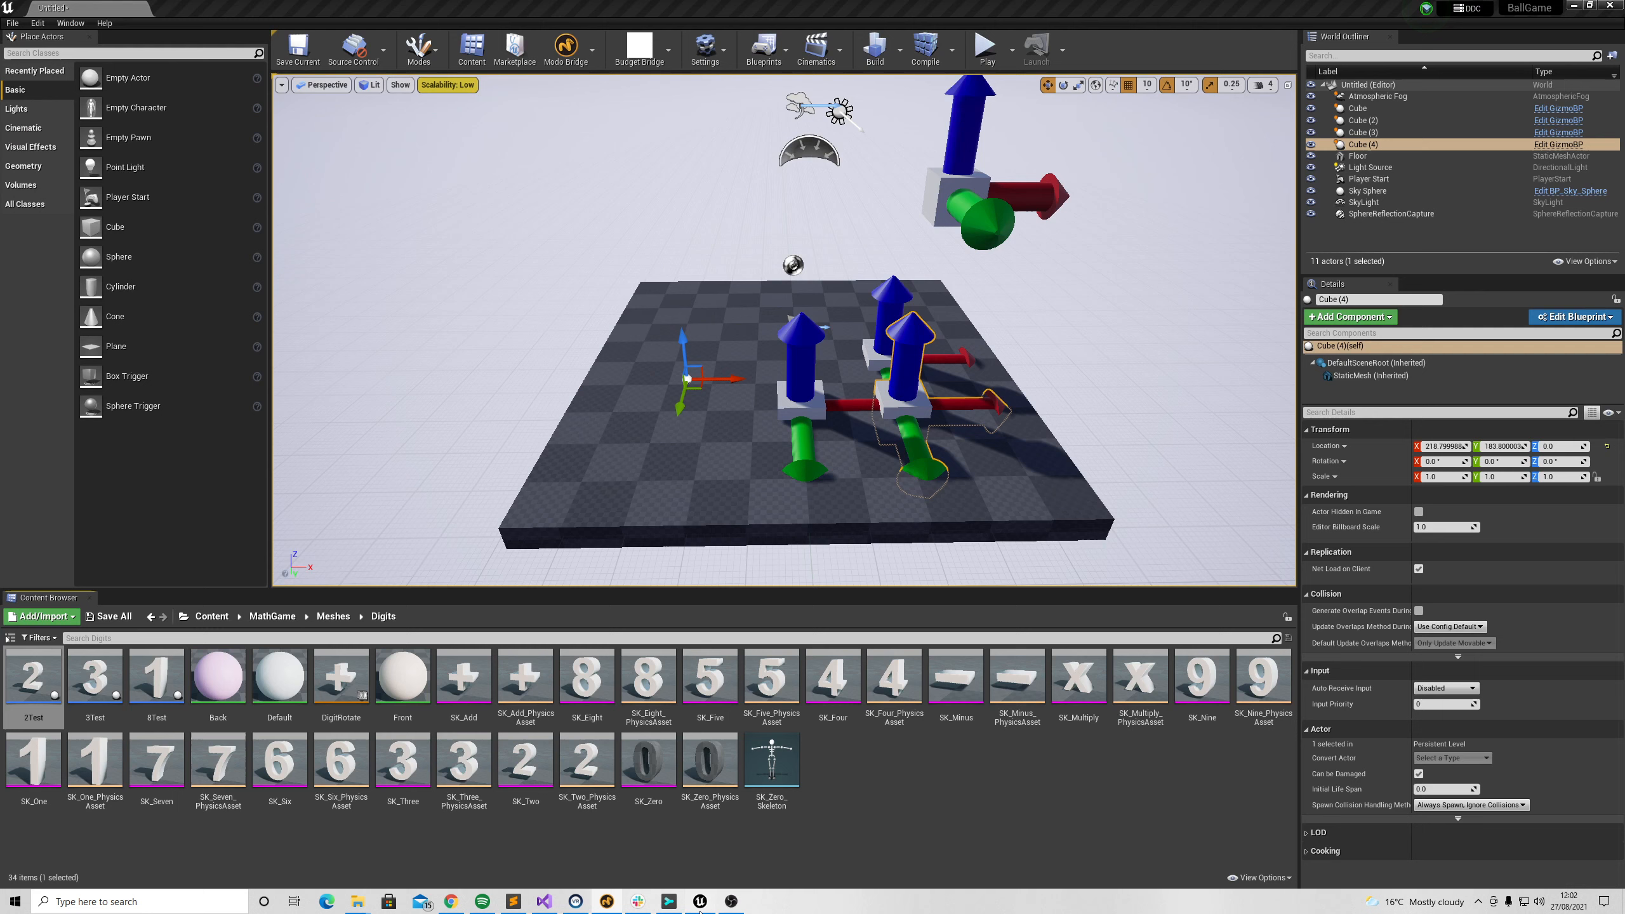
Create a new level from the Default template.
right_drag(758, 477, 754, 488)
key(ctrl+n)
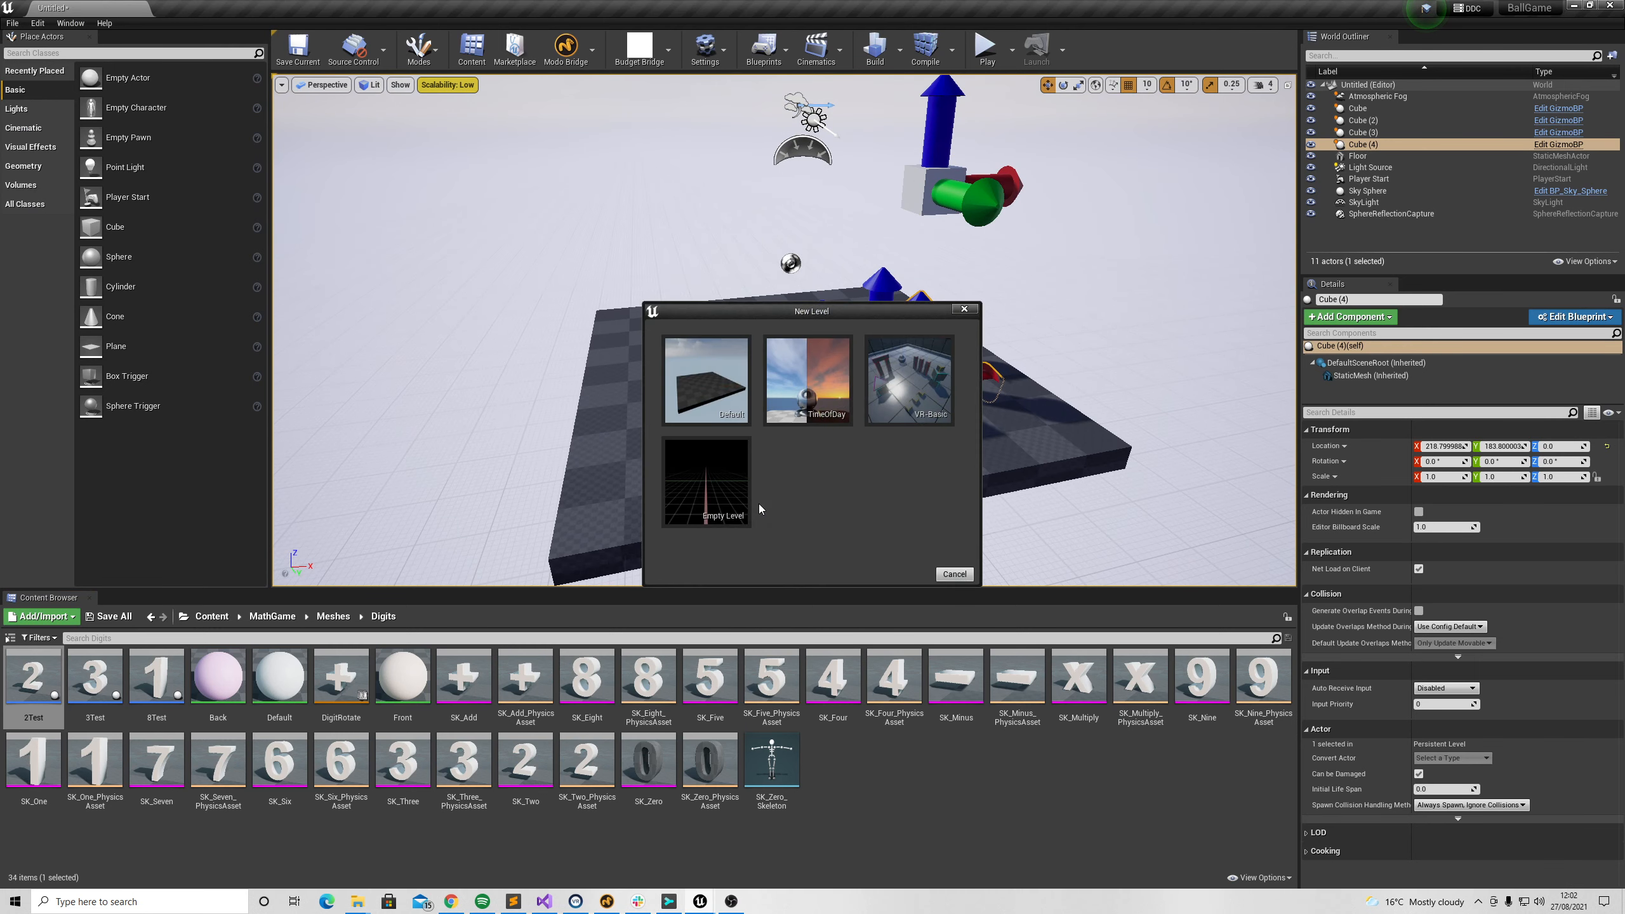
click(707, 384)
click(931, 567)
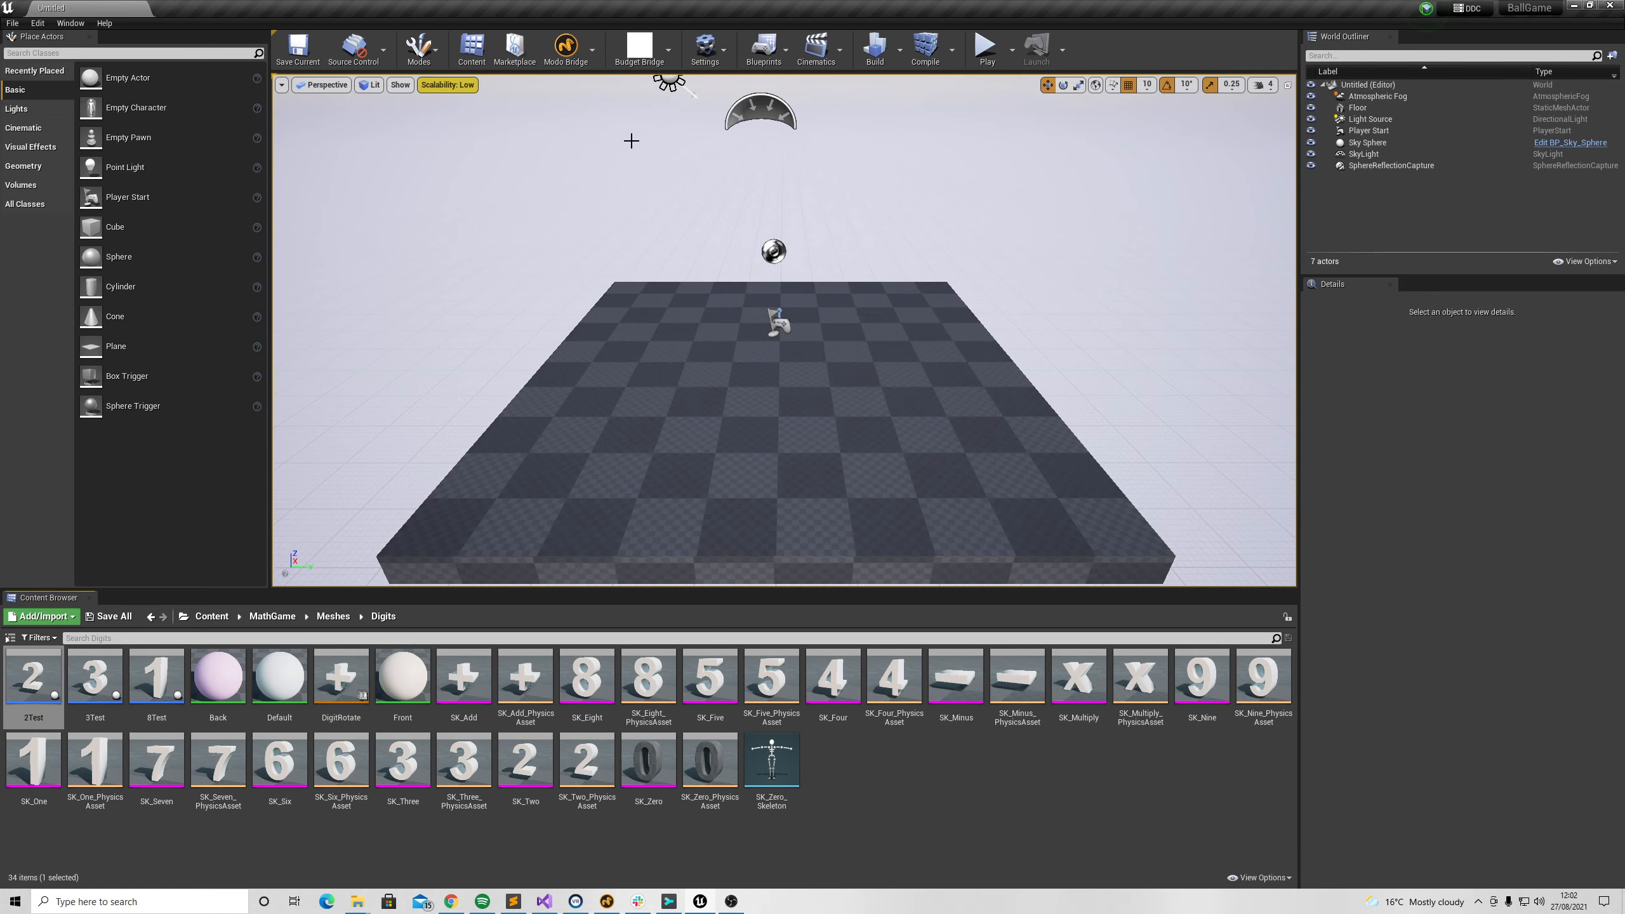
Import the exported Replicator digits into the new level with Budget Bridge.
click(639, 49)
click(658, 90)
alt+drag(812, 334, 632, 317)
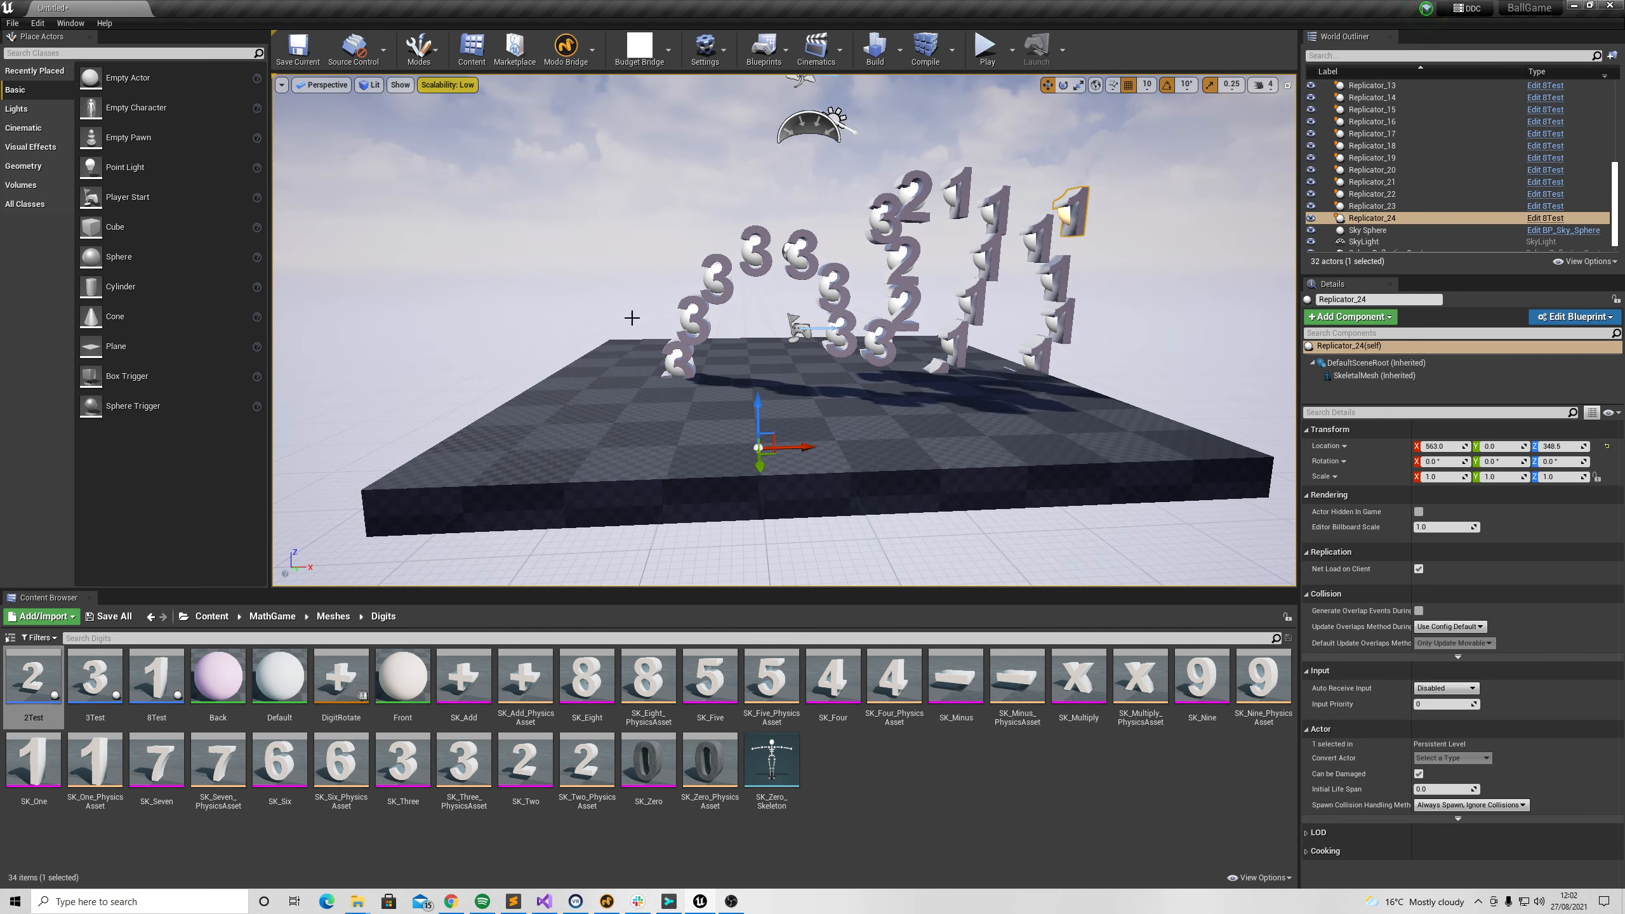
Inspect the SkeletalMesh component of the imported Replicator_4 actor and run the level in Simulate mode.
click(809, 271)
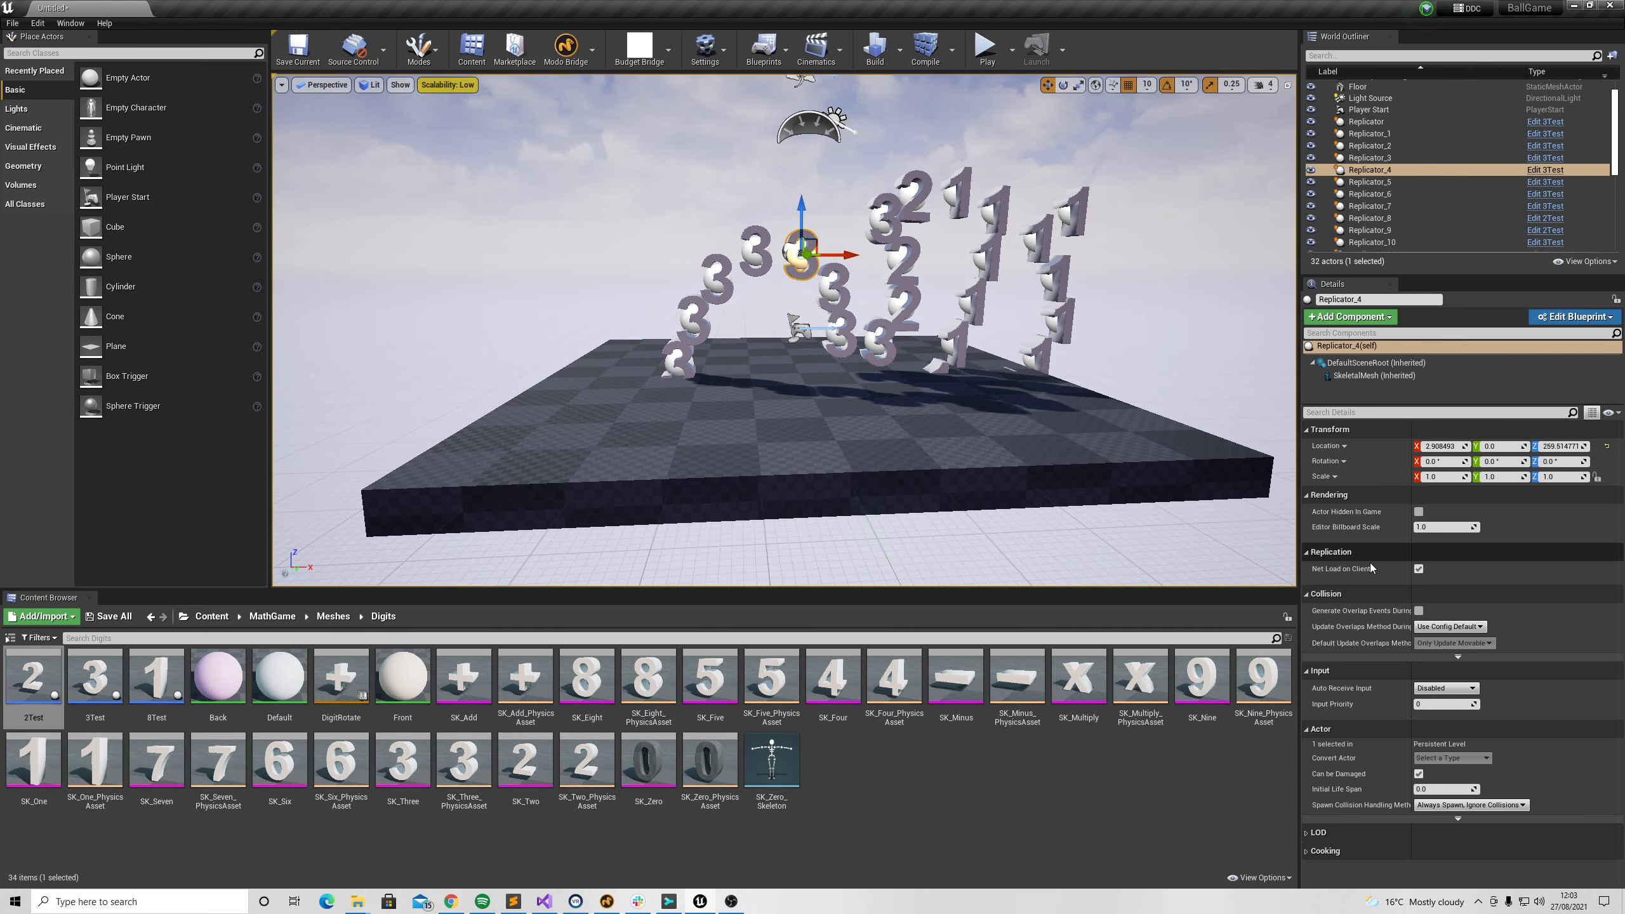
click(1369, 376)
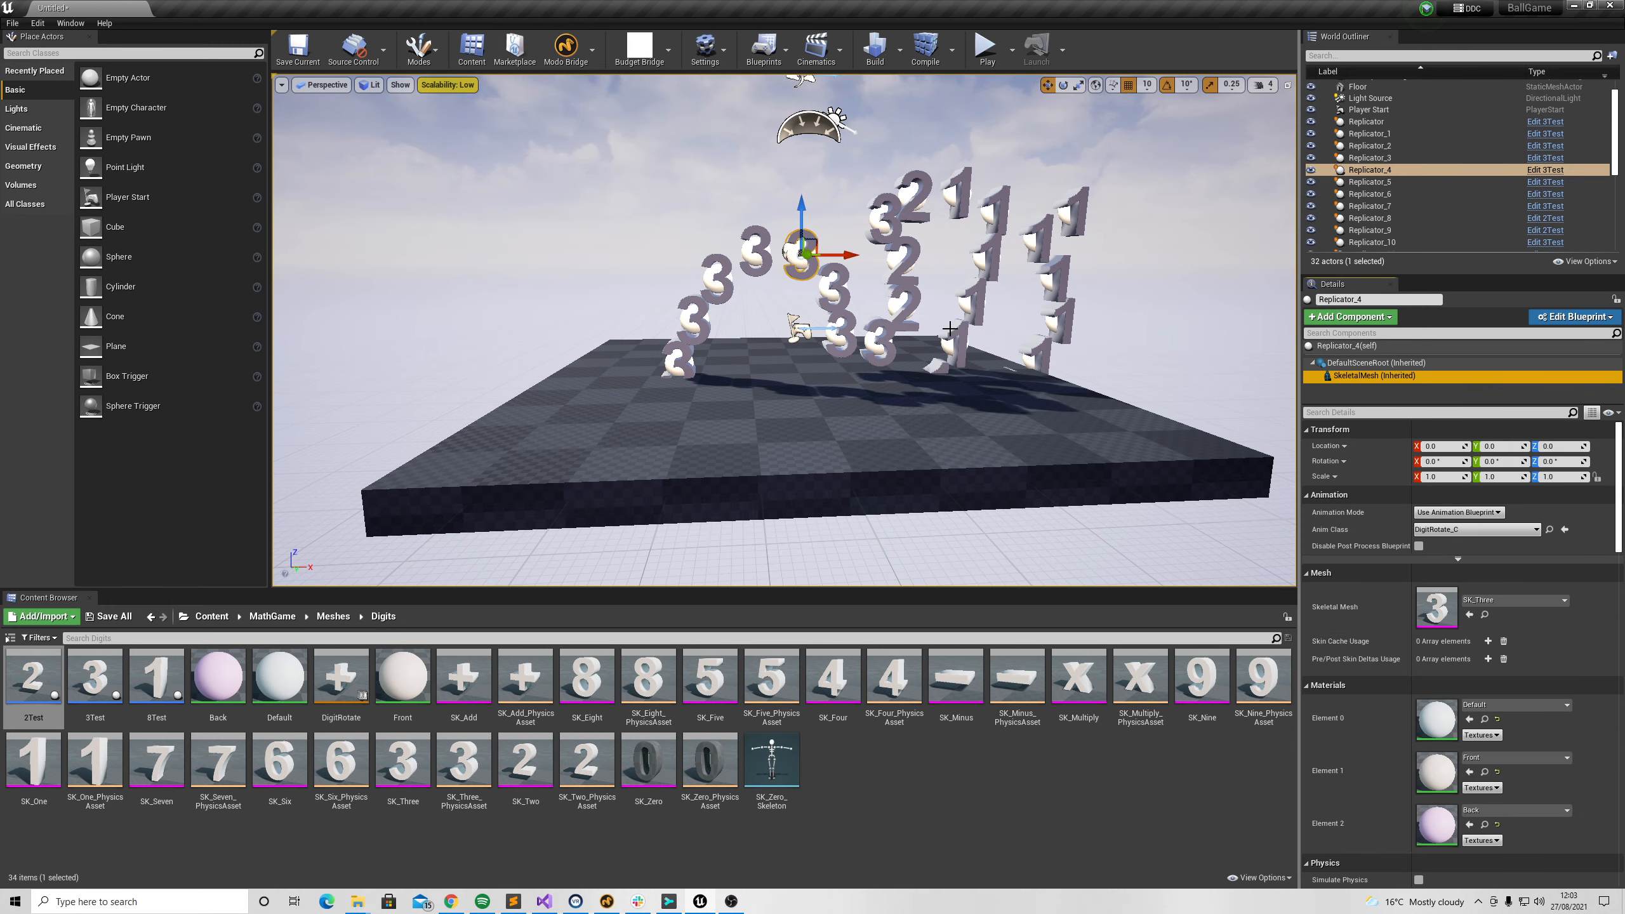
click(1011, 50)
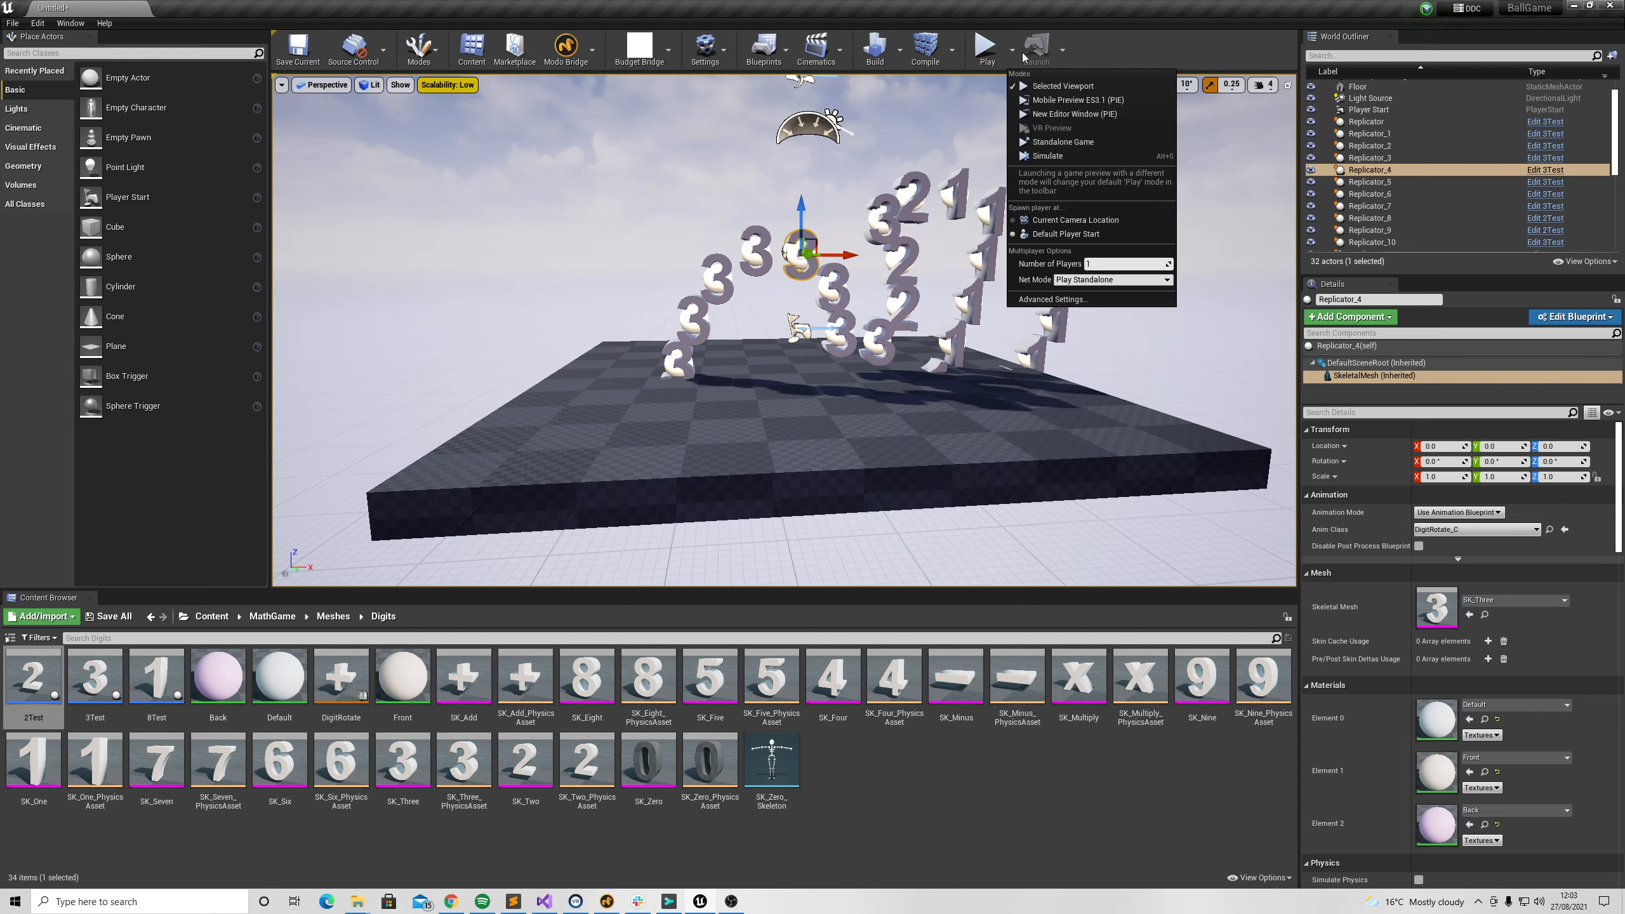
click(1057, 157)
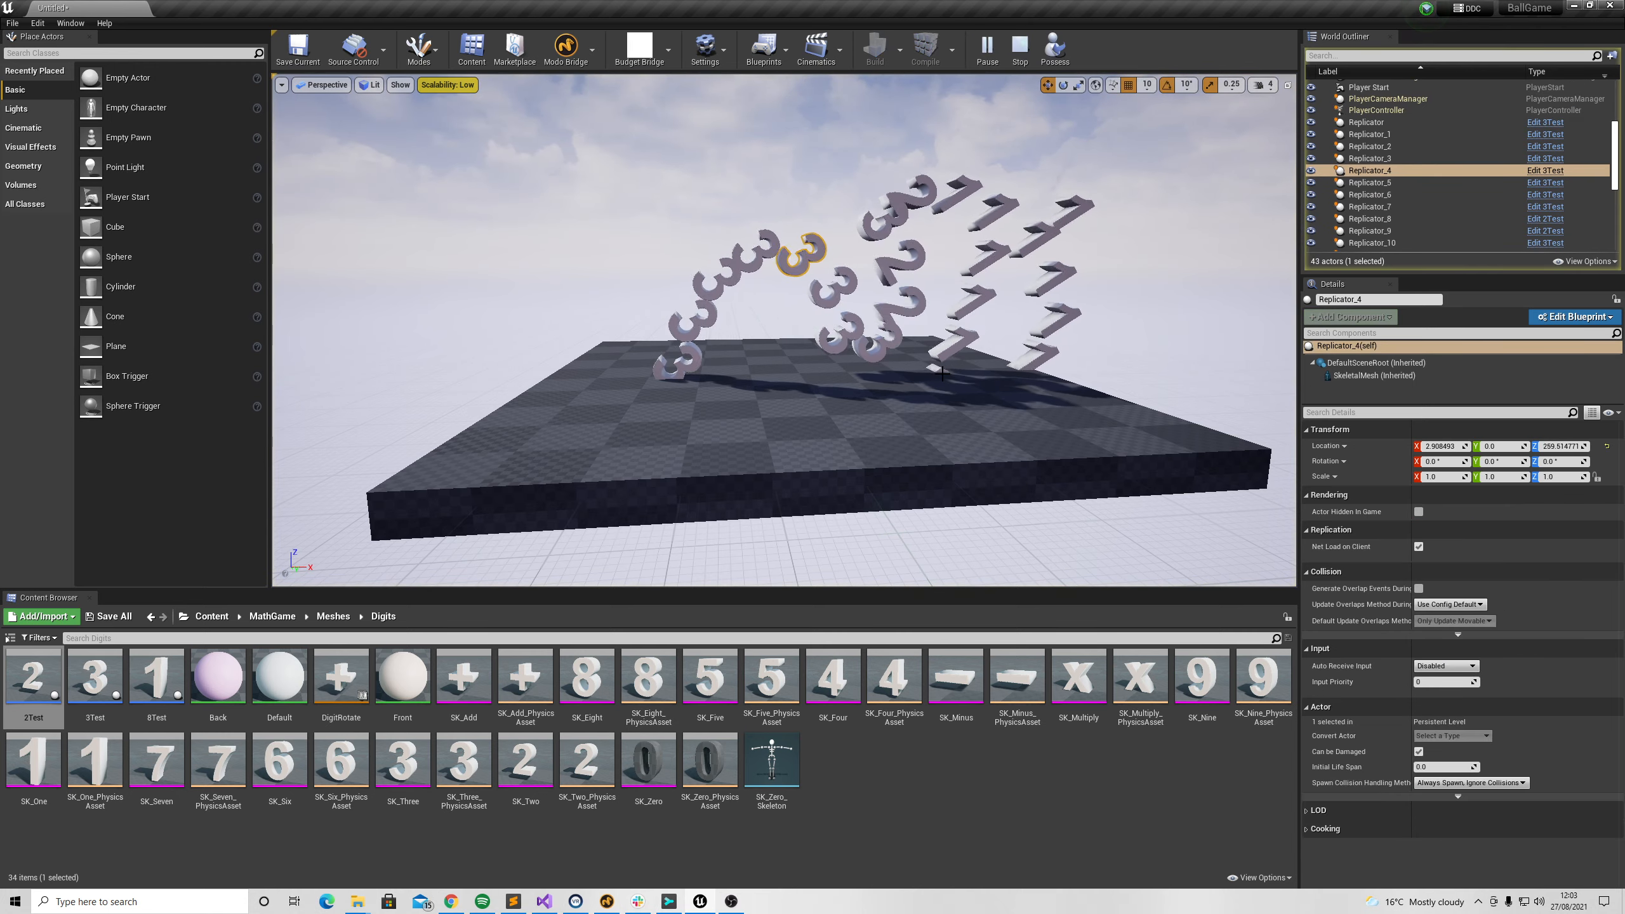